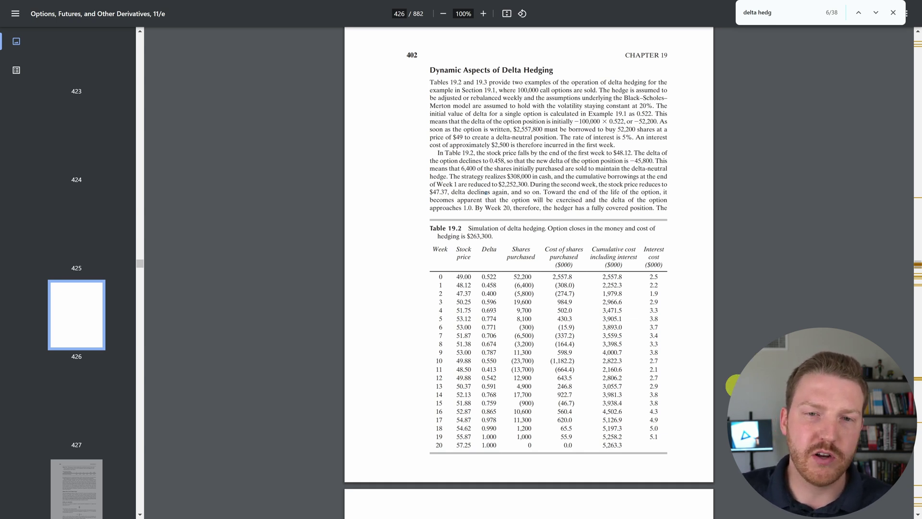
# Switch to the Delta Hedging Example workbook in Excel.
pyautogui.scroll(-2, 524, 274)
pyautogui.scroll(-4, 523, 278)
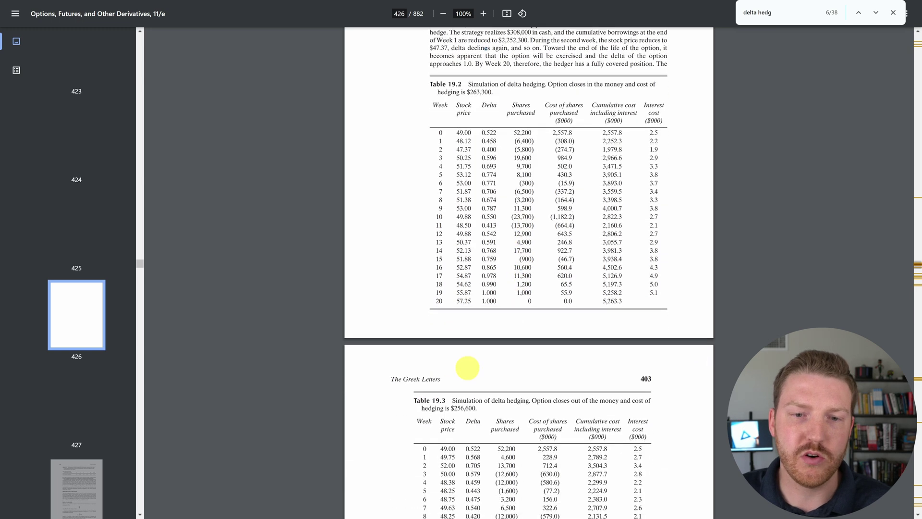
pyautogui.scroll(6, 460, 283)
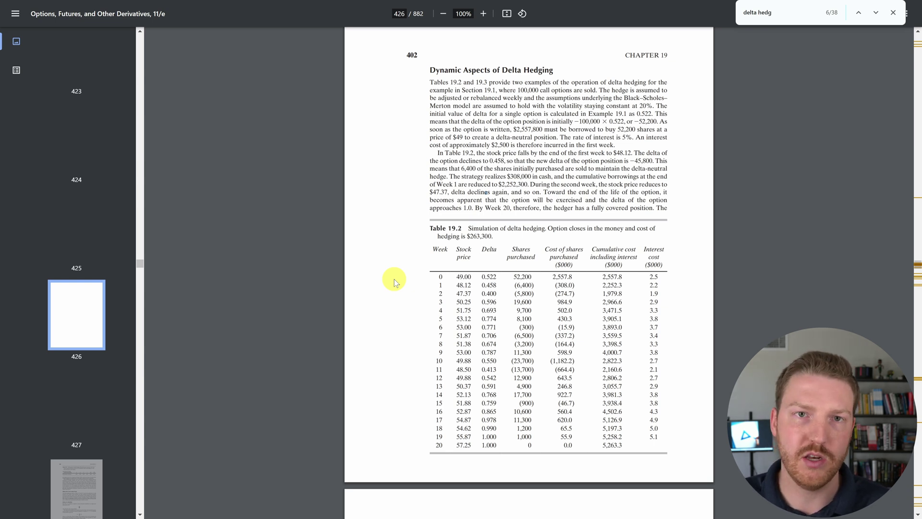
pyautogui.press('super')
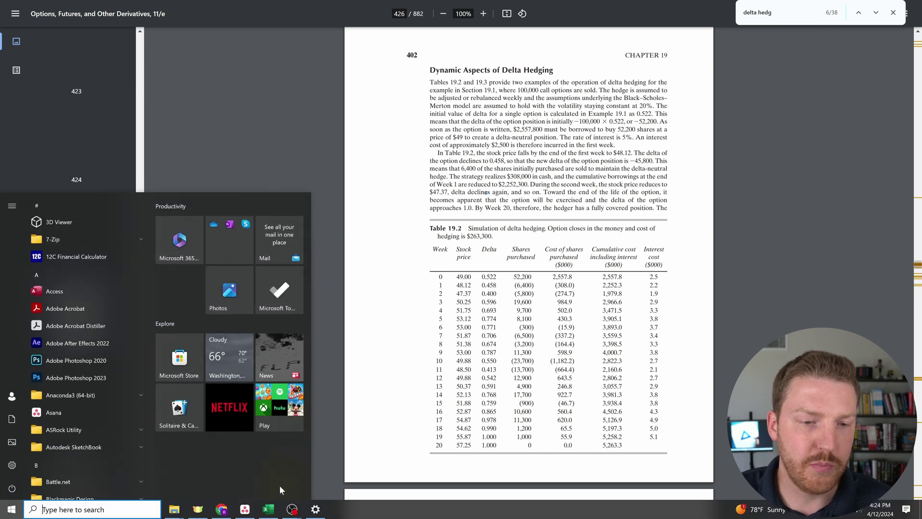
pyautogui.click(268, 509)
pyautogui.click(463, 212)
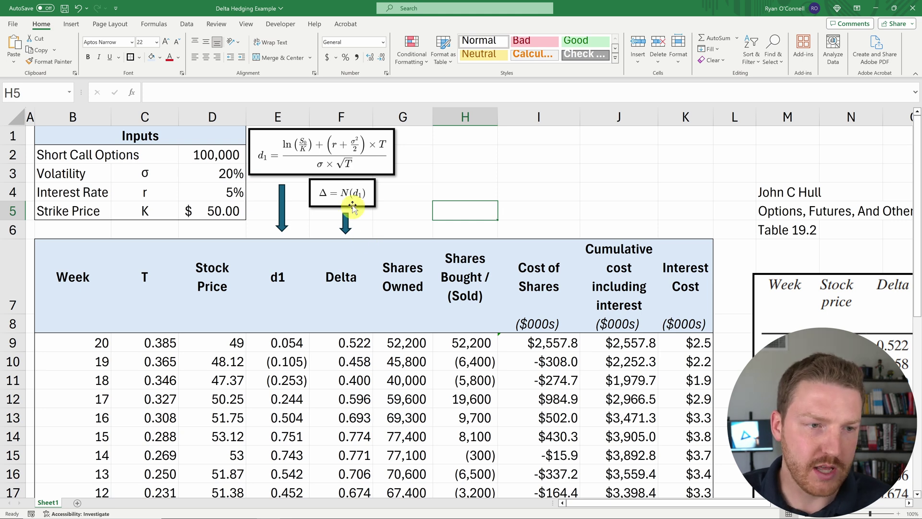
# Review the Week column in column B, starting from week 20.
pyautogui.click(92, 298)
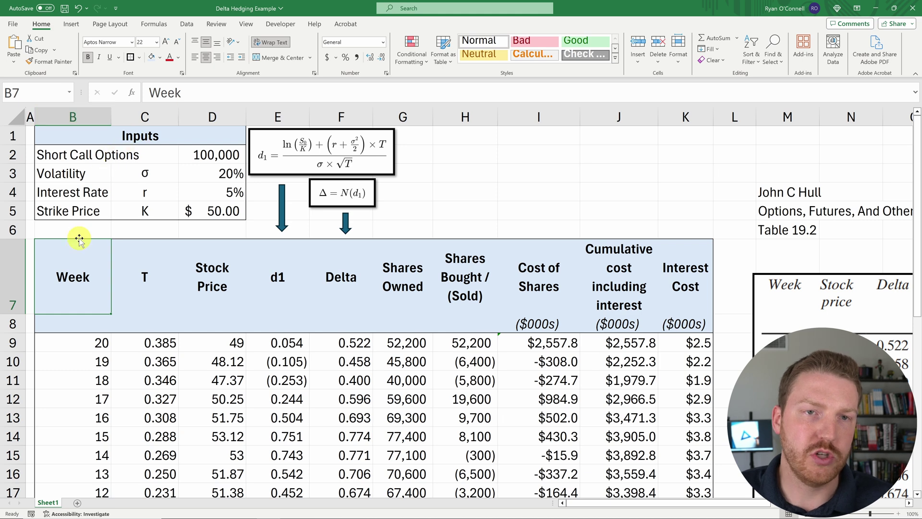
pyautogui.scroll(-1, 79, 239)
pyautogui.click(85, 303)
pyautogui.click(85, 291)
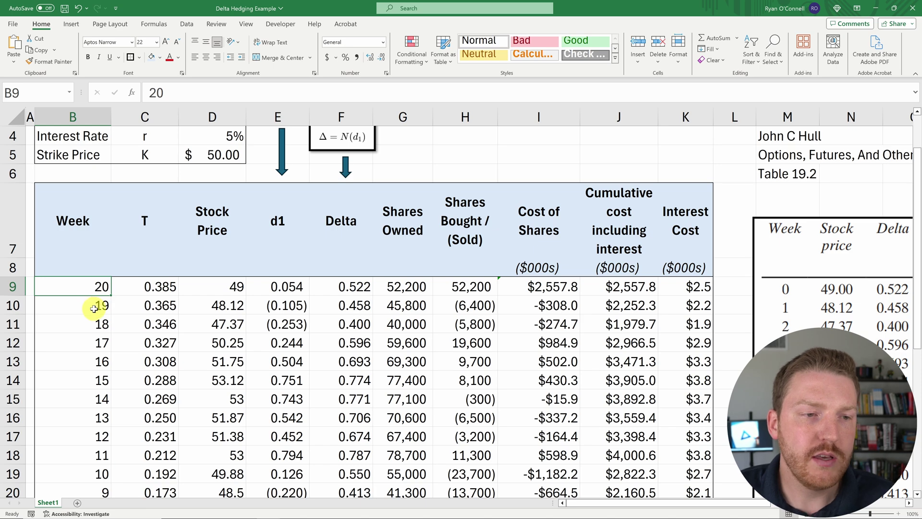
pyautogui.scroll(-3, 94, 309)
pyautogui.scroll(4, 96, 306)
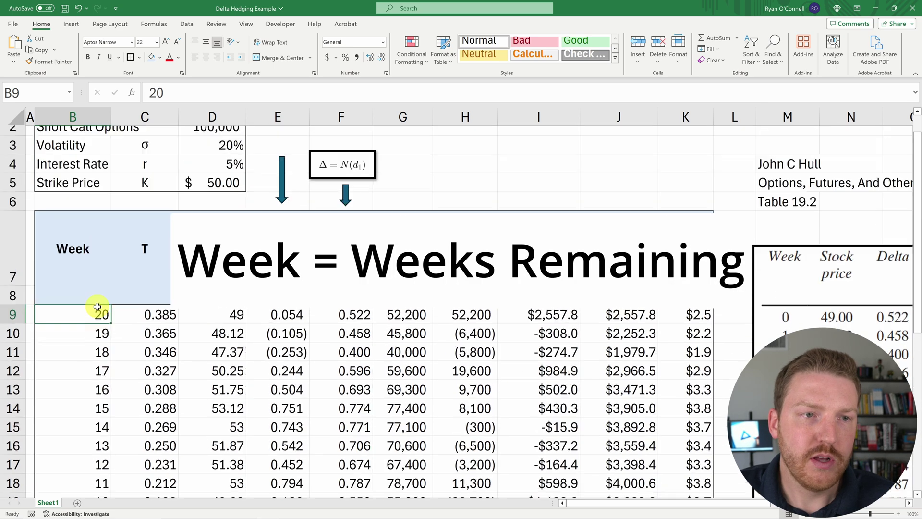
pyautogui.scroll(1, 96, 306)
# Highlight the Short Call Options input row (100,000 calls).
pyautogui.click(80, 156)
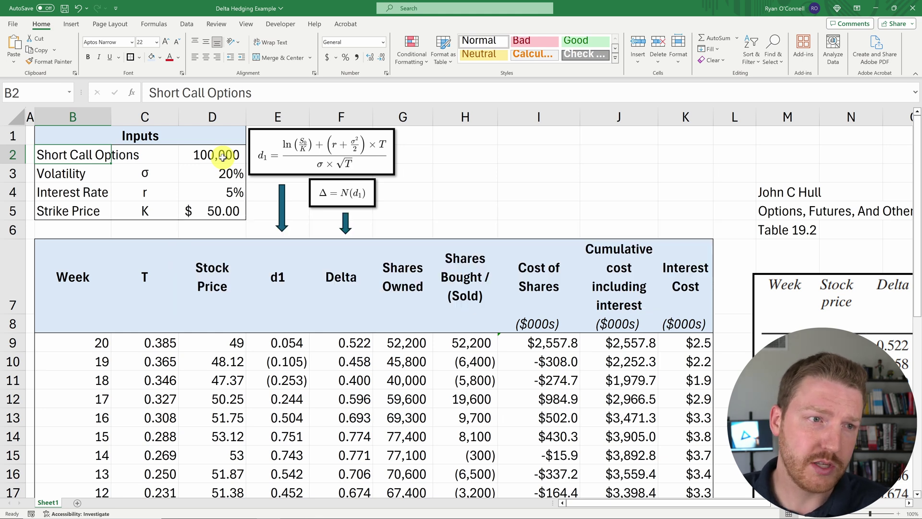
pyautogui.moveTo(211, 161); pyautogui.dragTo(96, 156)
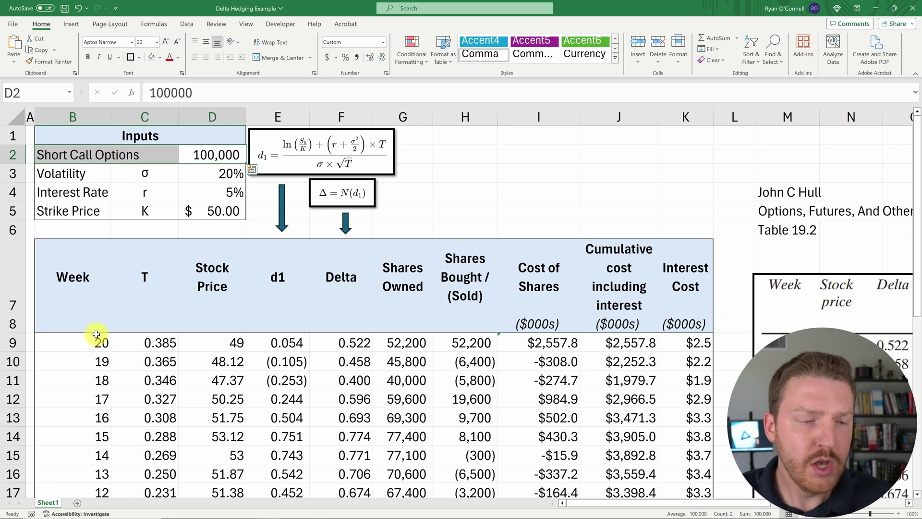
pyautogui.click(447, 233)
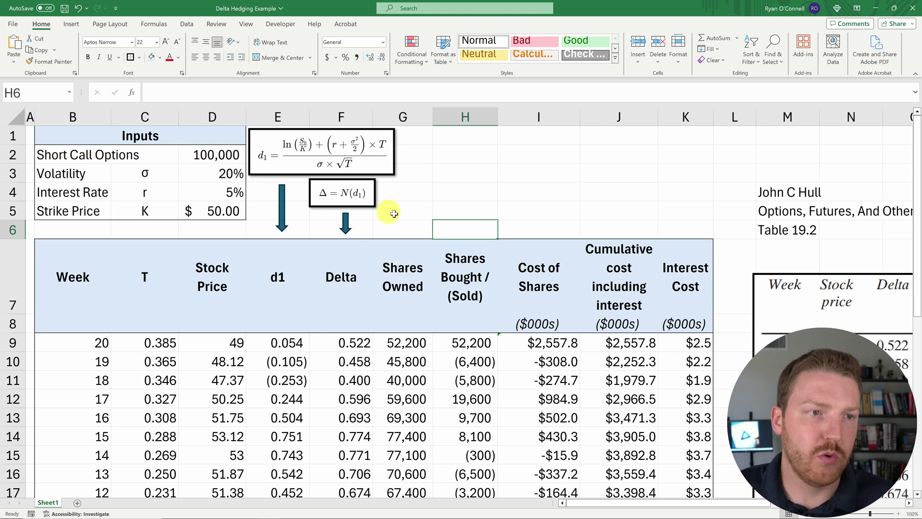
pyautogui.click(96, 173)
pyautogui.moveTo(97, 173); pyautogui.dragTo(233, 174)
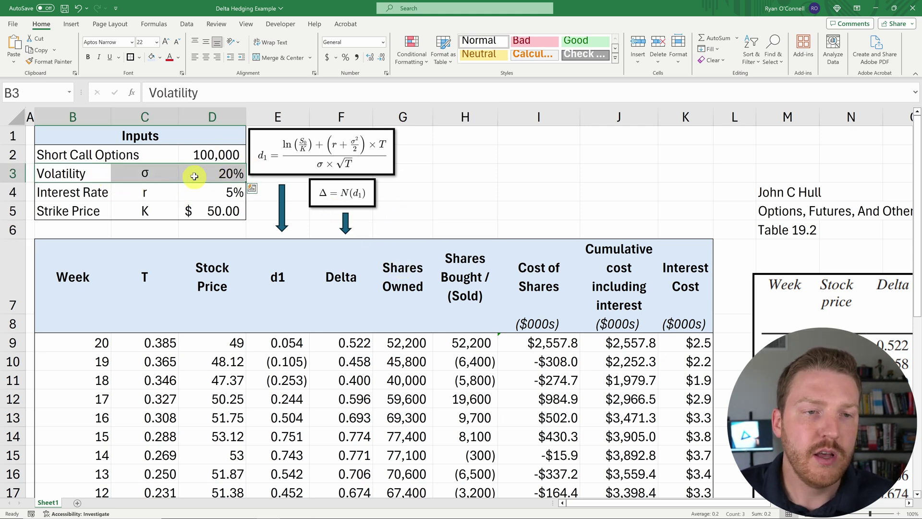
pyautogui.click(227, 173)
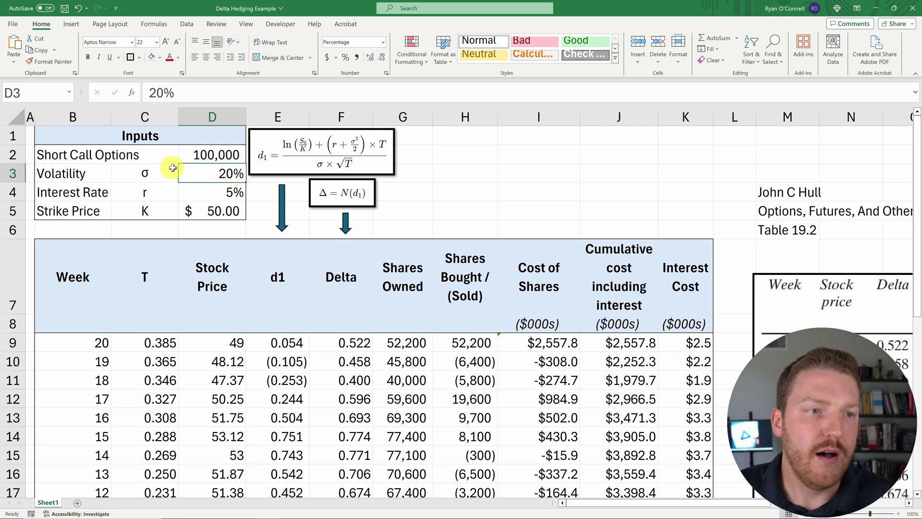
pyautogui.moveTo(101, 344)
pyautogui.mouseDown()
pyautogui.moveTo(509, 401)
pyautogui.moveTo(662, 405)
pyautogui.mouseUp()
pyautogui.click(120, 195)
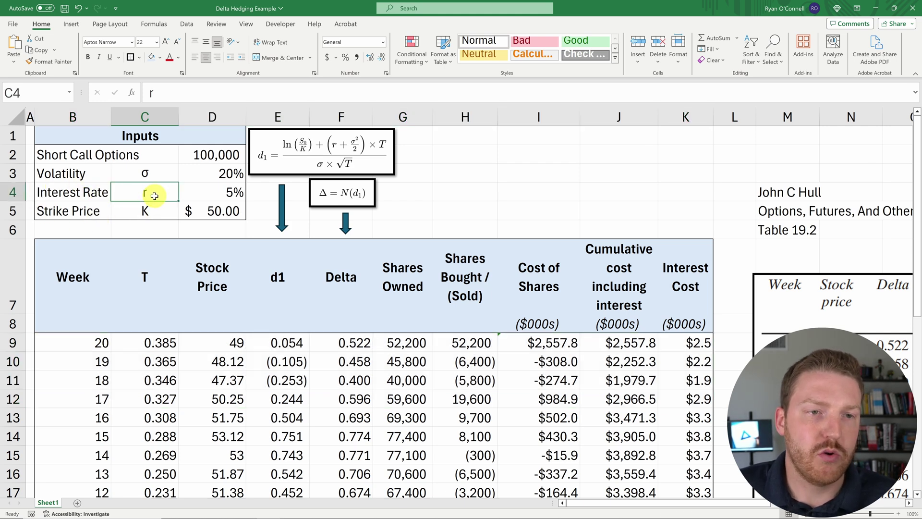
pyautogui.click(227, 198)
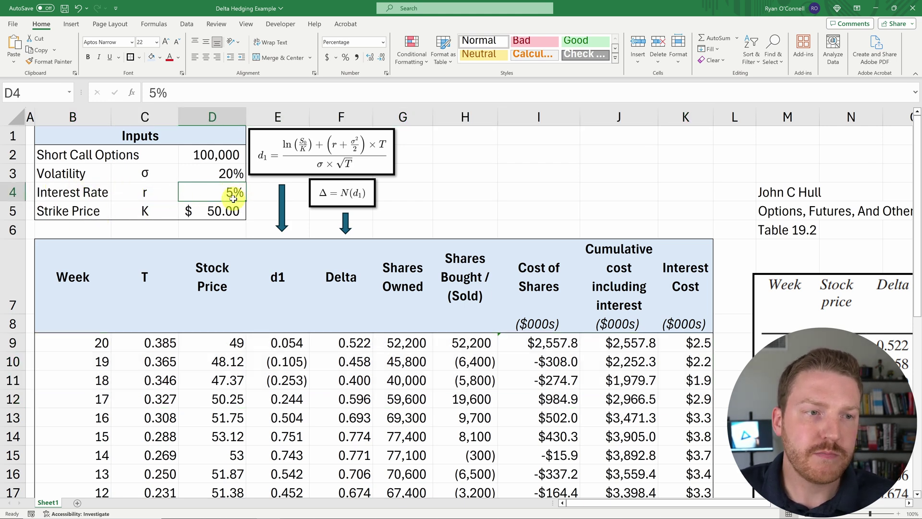
pyautogui.click(96, 213)
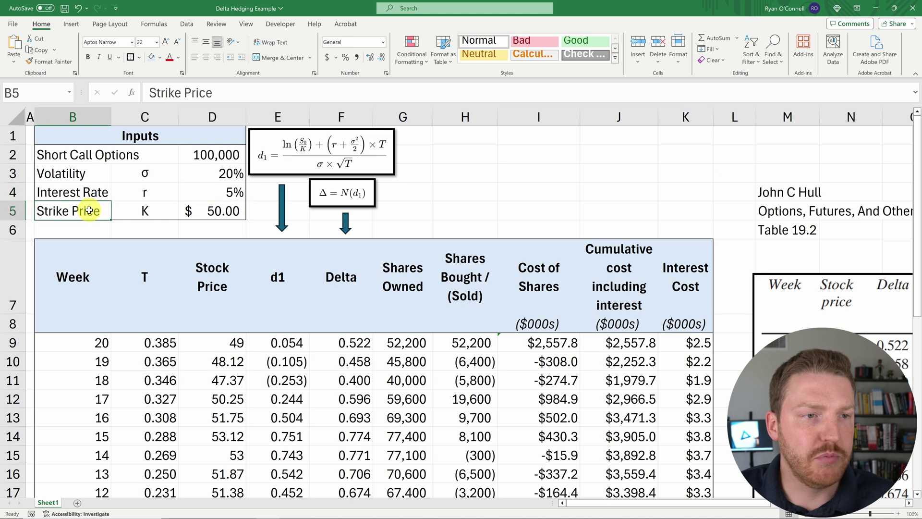
pyautogui.click(144, 211)
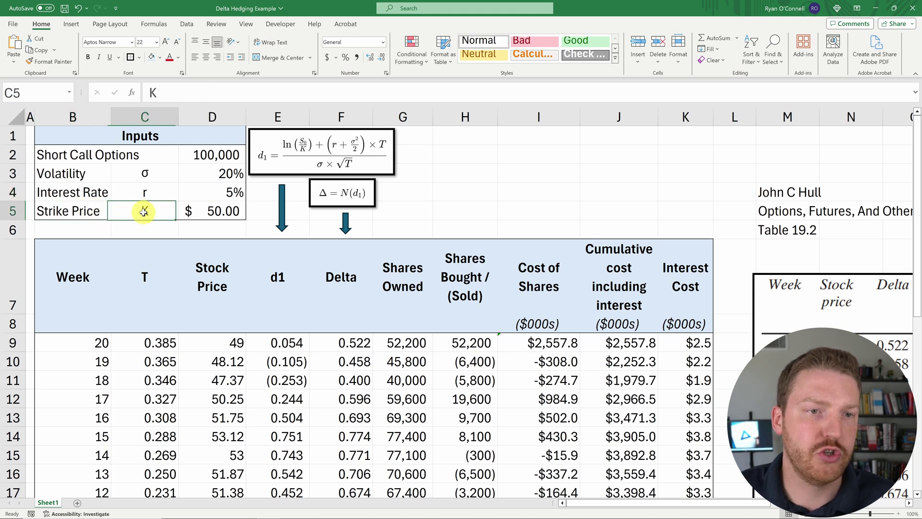
pyautogui.click(196, 210)
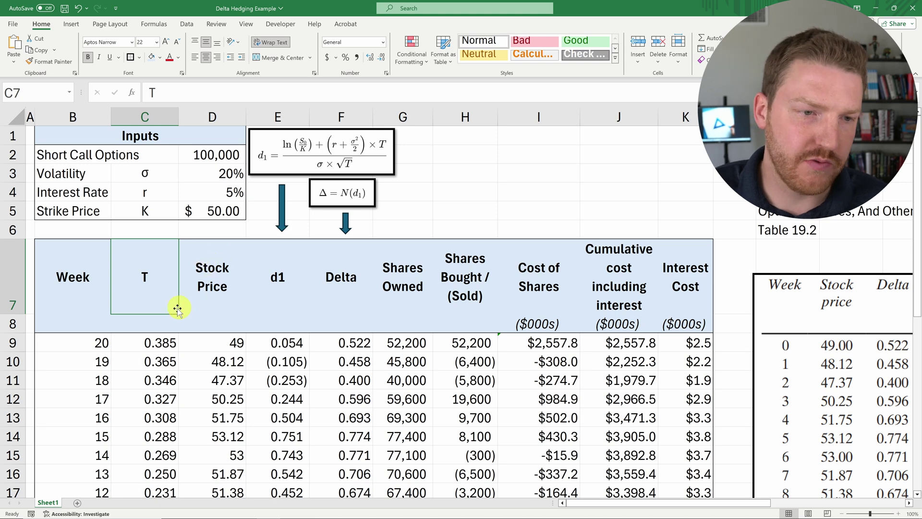
pyautogui.click(102, 342)
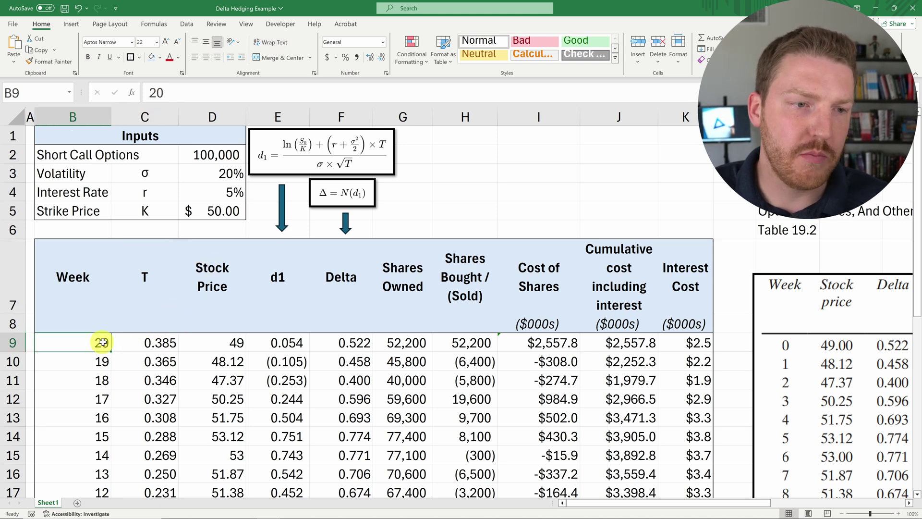
pyautogui.click(148, 343)
pyautogui.click(210, 91)
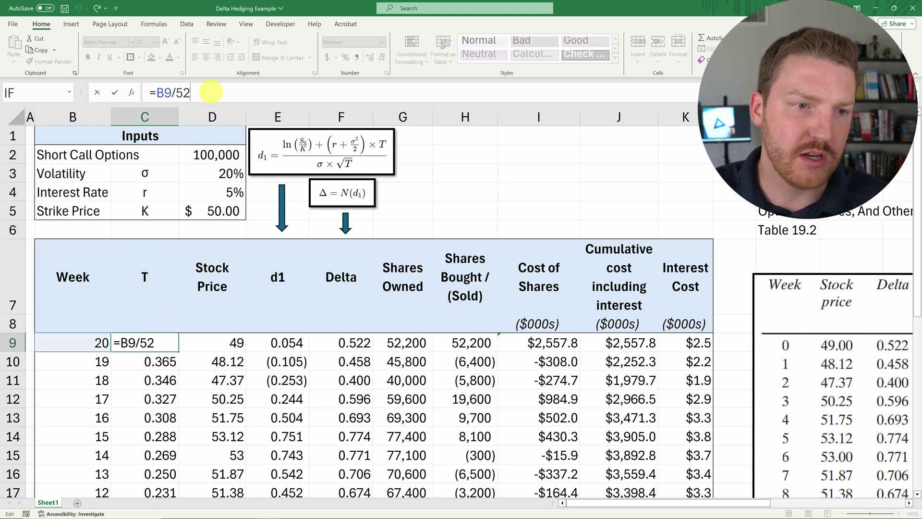
pyautogui.press('Escape')
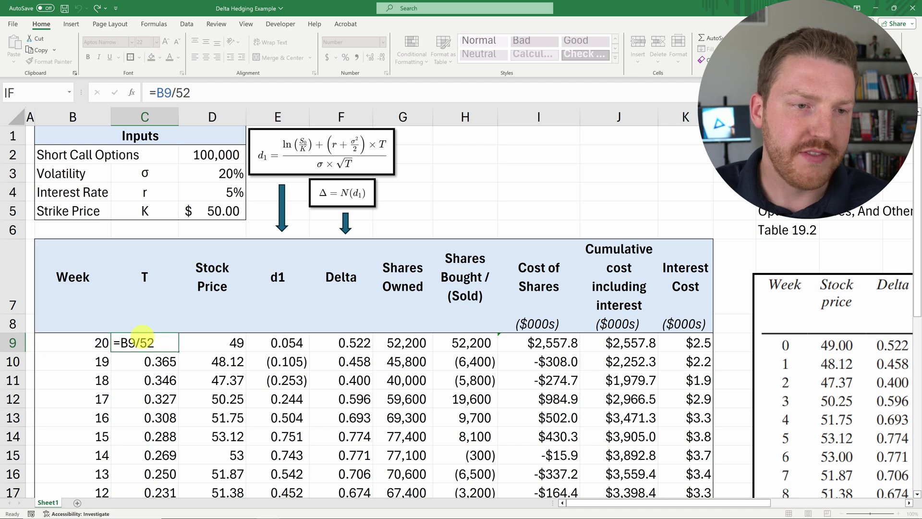
pyautogui.press('Return')
pyautogui.click(168, 342)
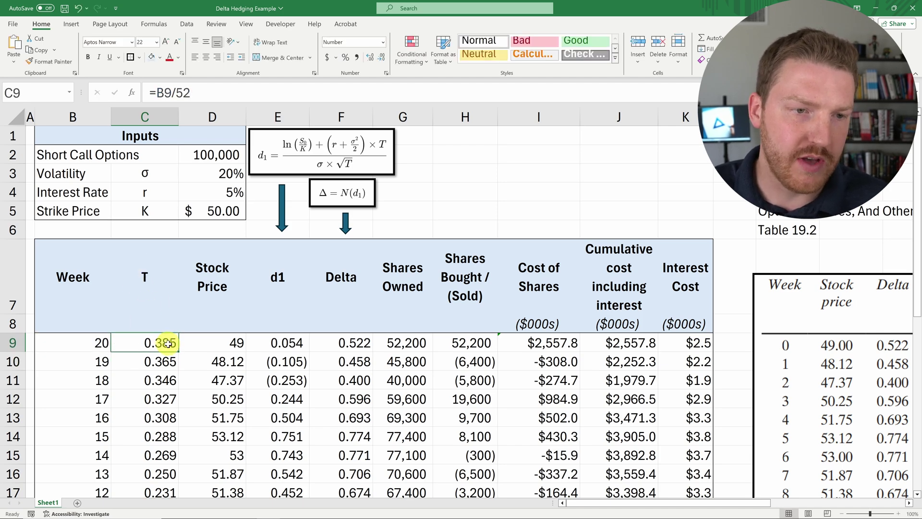
pyautogui.scroll(-5, 173, 348)
pyautogui.scroll(2, 176, 361)
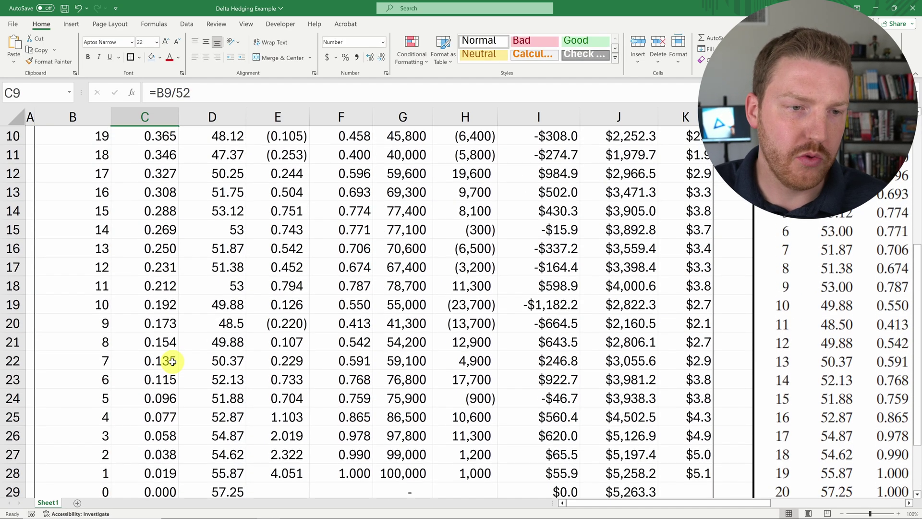
pyautogui.scroll(-1, 144, 404)
pyautogui.click(103, 435)
pyautogui.click(144, 435)
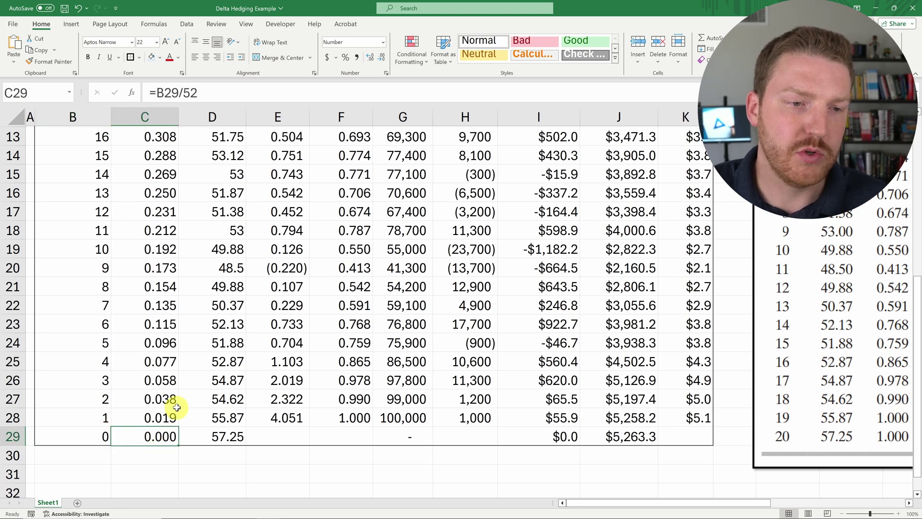
pyautogui.scroll(3, 163, 413)
pyautogui.scroll(1, 149, 374)
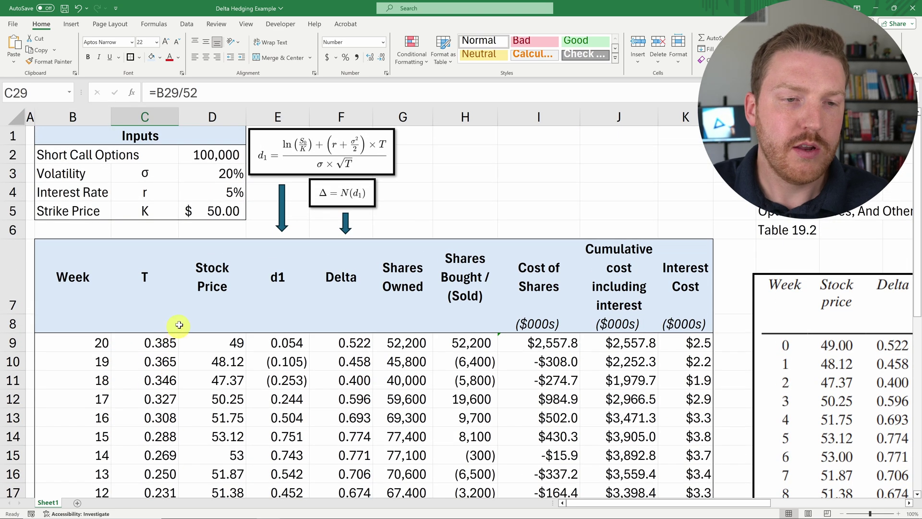
pyautogui.click(230, 343)
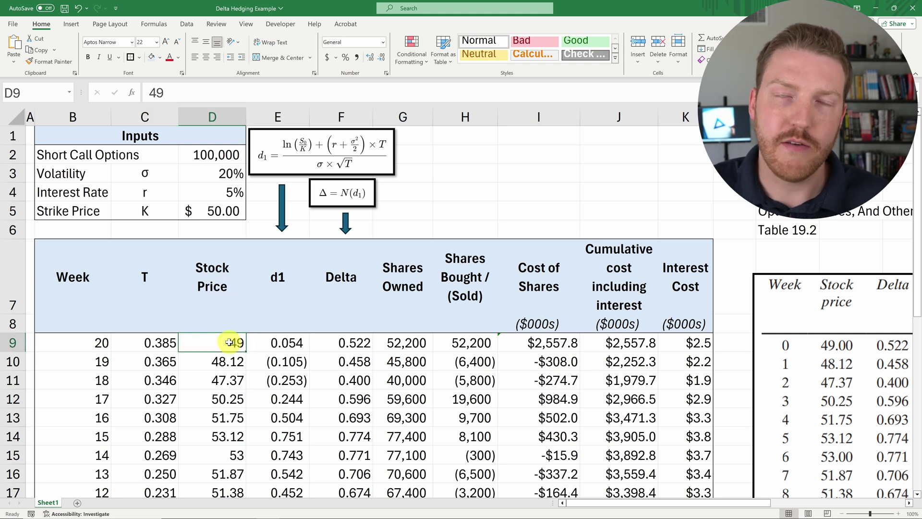
pyautogui.click(219, 361)
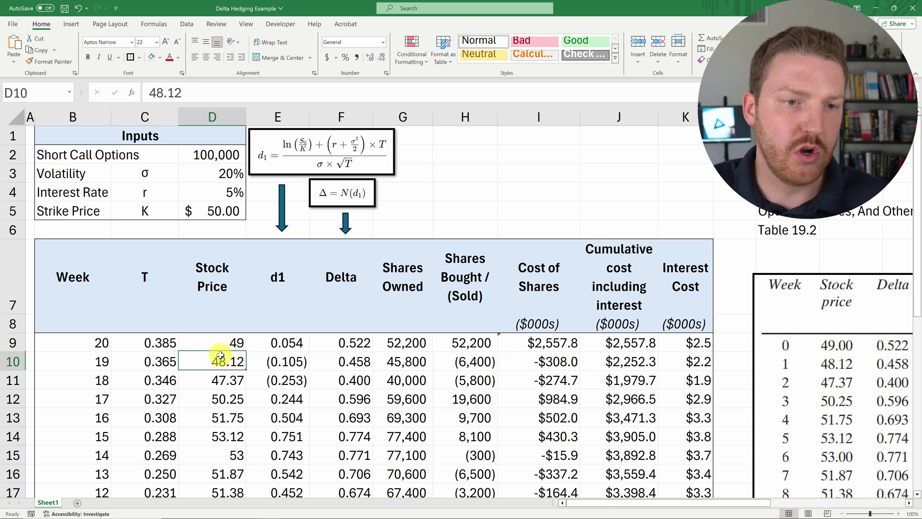
pyautogui.click(218, 380)
pyautogui.moveTo(663, 503); pyautogui.dragTo(781, 488)
pyautogui.scroll(-3, 477, 377)
pyautogui.scroll(1, 361, 274)
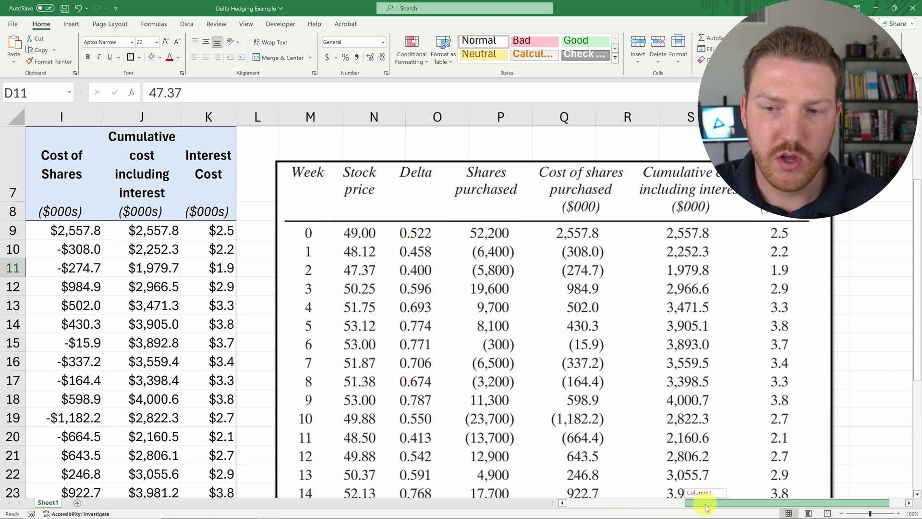
pyautogui.moveTo(701, 502); pyautogui.dragTo(348, 473)
pyautogui.moveTo(213, 231); pyautogui.dragTo(241, 326)
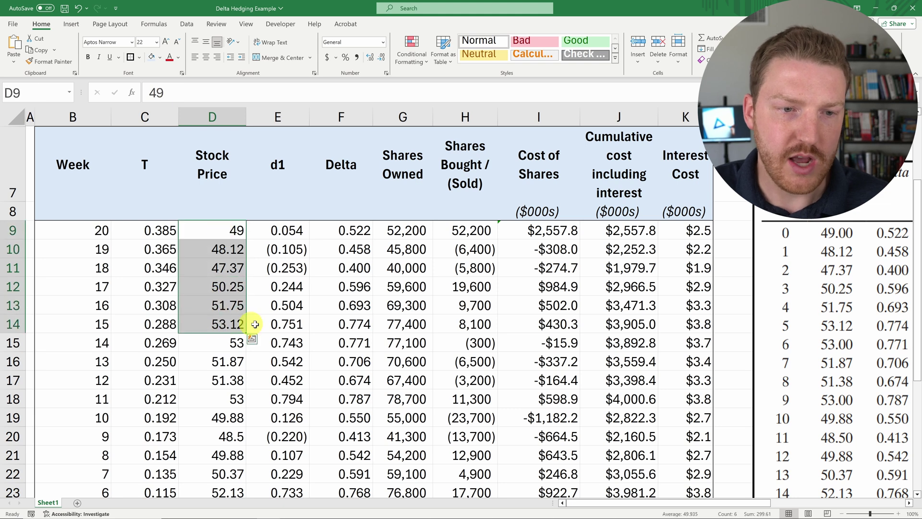
pyautogui.scroll(2, 284, 319)
pyautogui.click(280, 295)
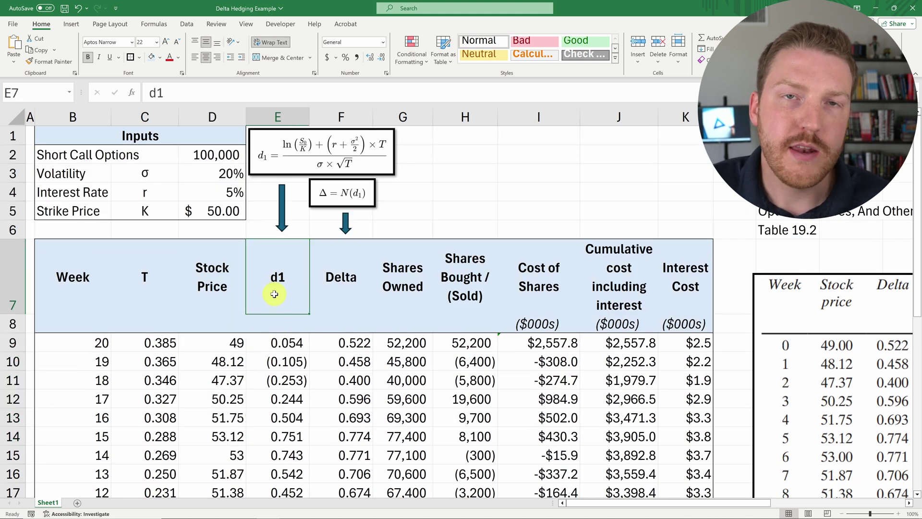
pyautogui.click(343, 297)
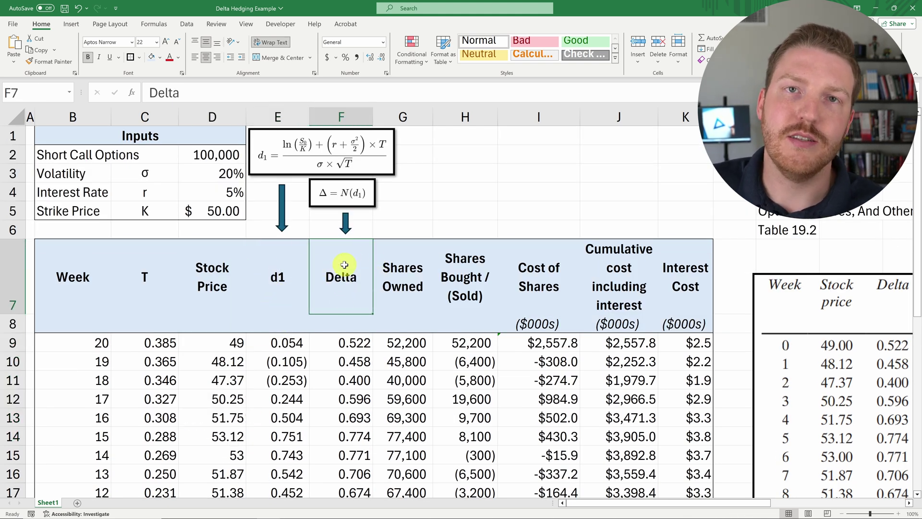
pyautogui.click(279, 279)
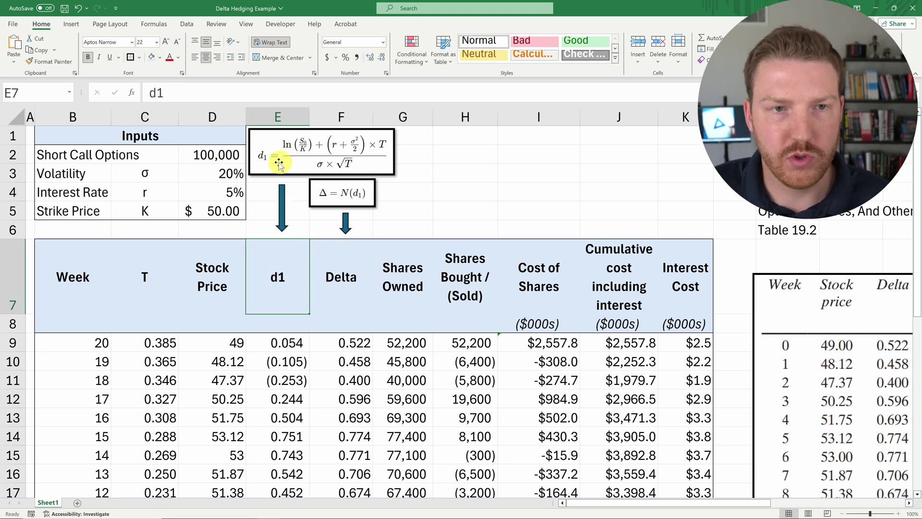
pyautogui.click(293, 343)
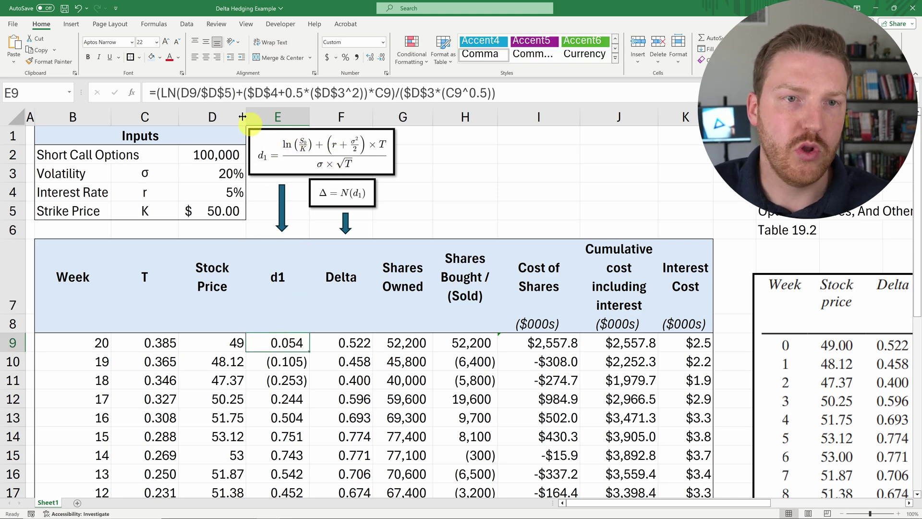
pyautogui.click(192, 92)
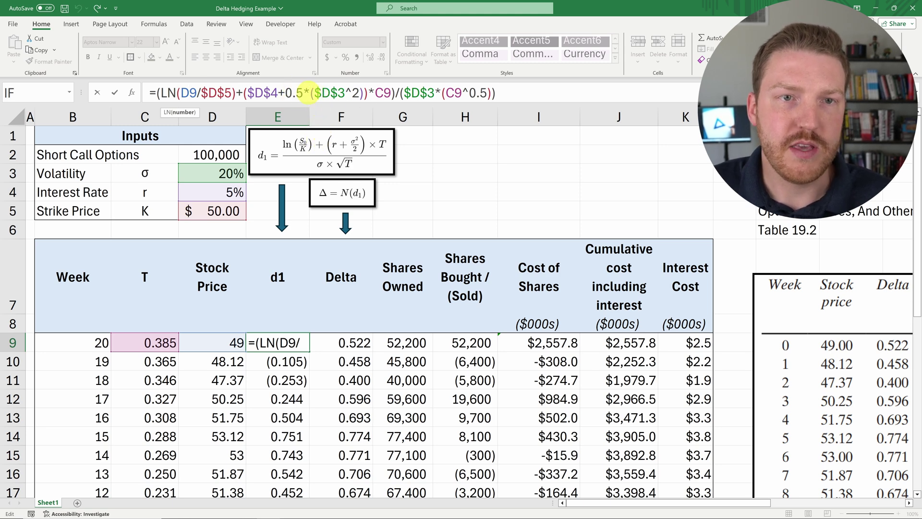
pyautogui.moveTo(311, 93); pyautogui.dragTo(361, 92)
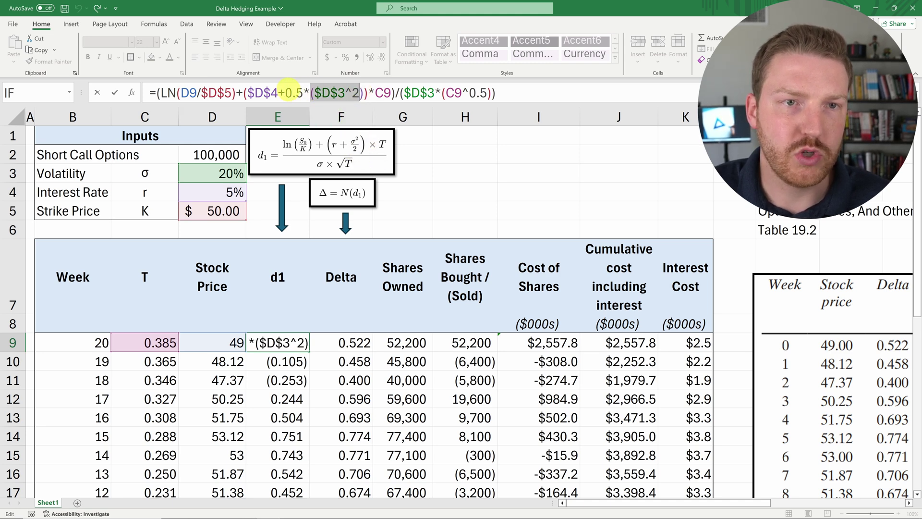
pyautogui.click(375, 92)
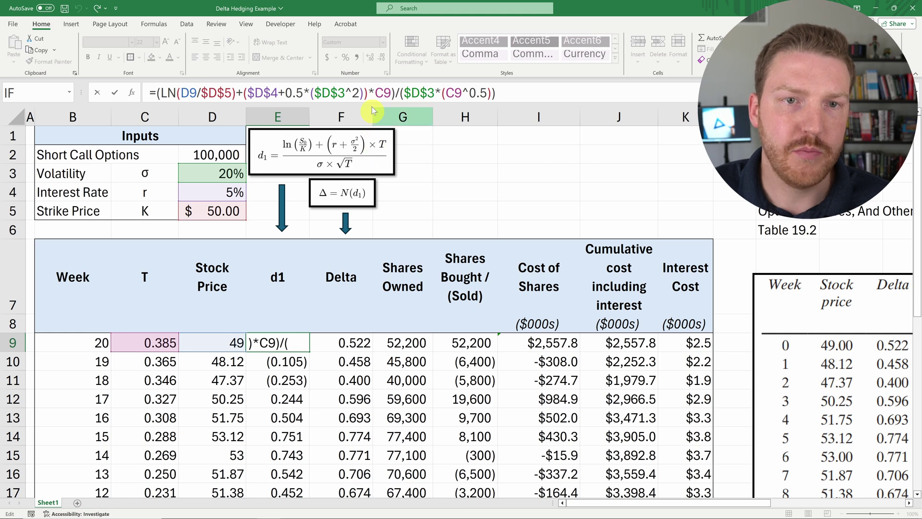
pyautogui.moveTo(368, 93); pyautogui.dragTo(390, 93)
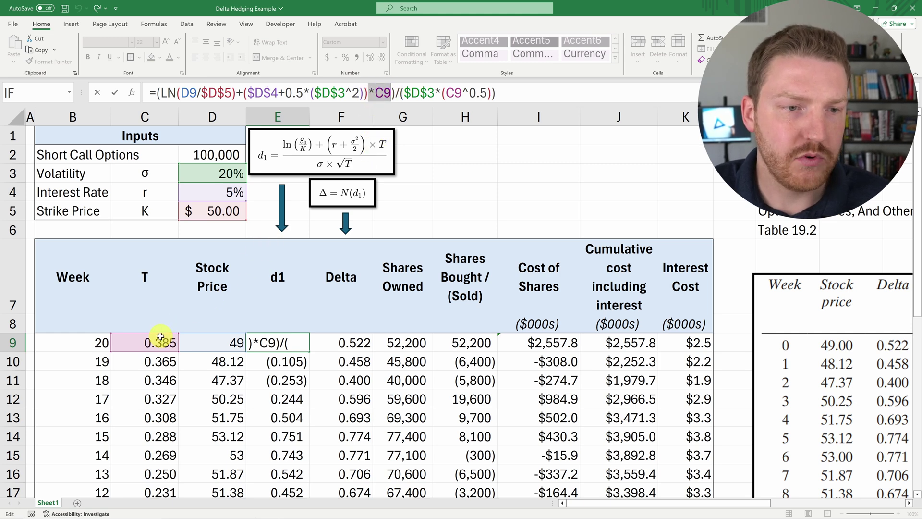
pyautogui.moveTo(395, 93); pyautogui.dragTo(158, 91)
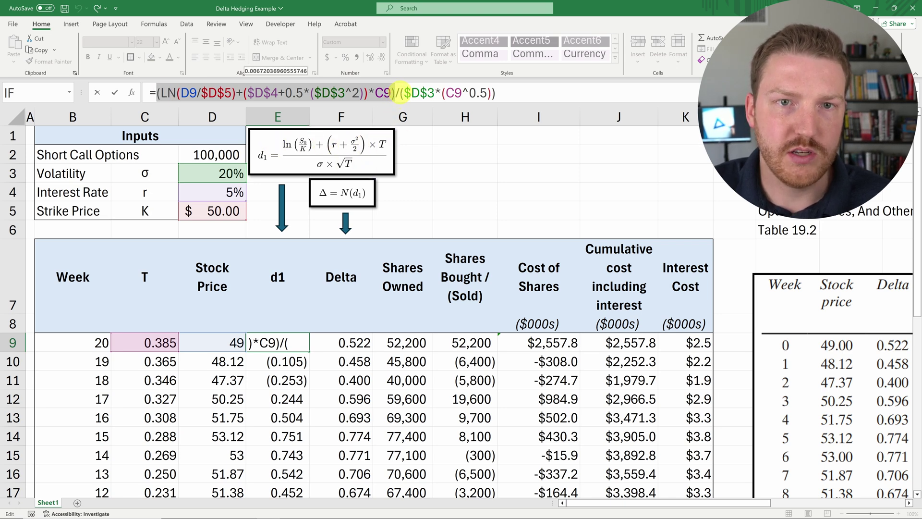
pyautogui.click(417, 94)
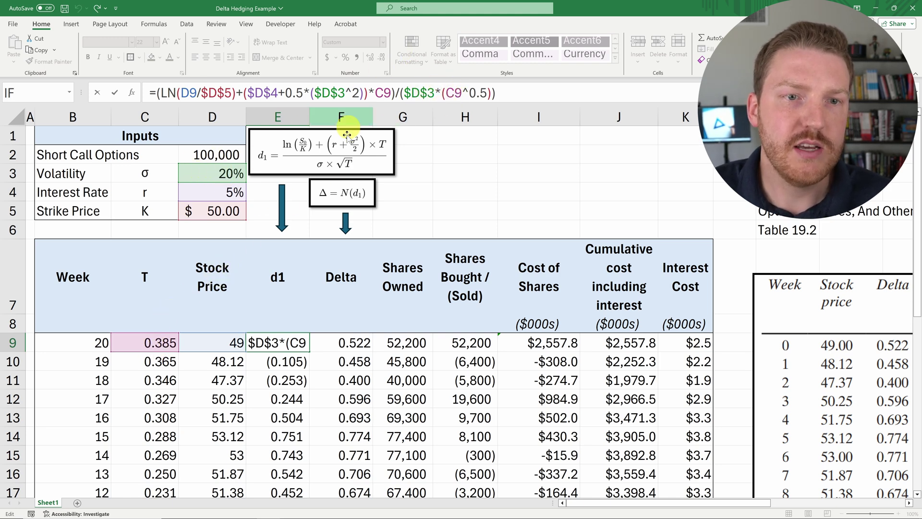
pyautogui.moveTo(463, 93); pyautogui.dragTo(436, 91)
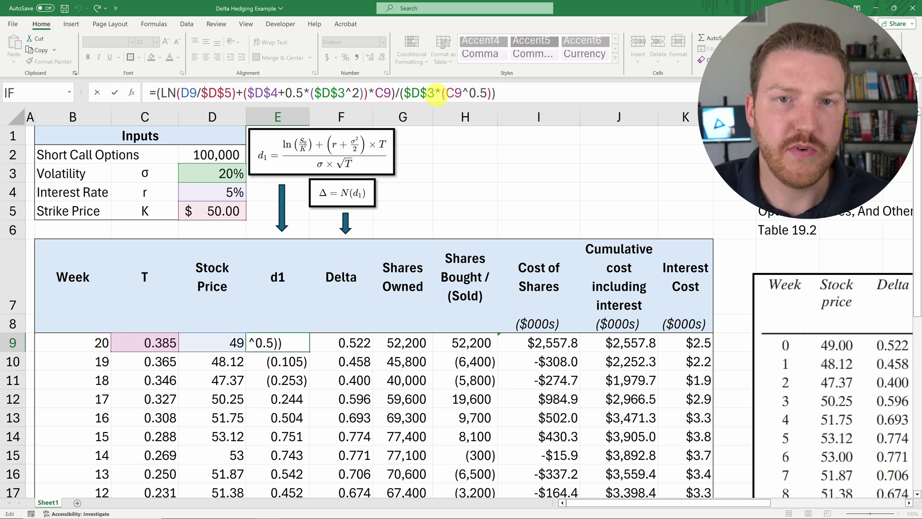
pyautogui.click(500, 90)
pyautogui.press('Return')
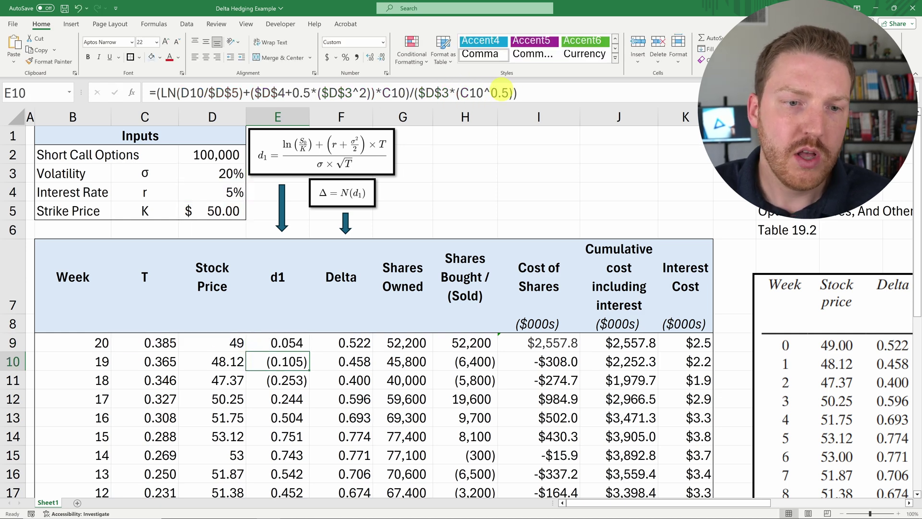
pyautogui.scroll(-2, 348, 337)
pyautogui.click(299, 230)
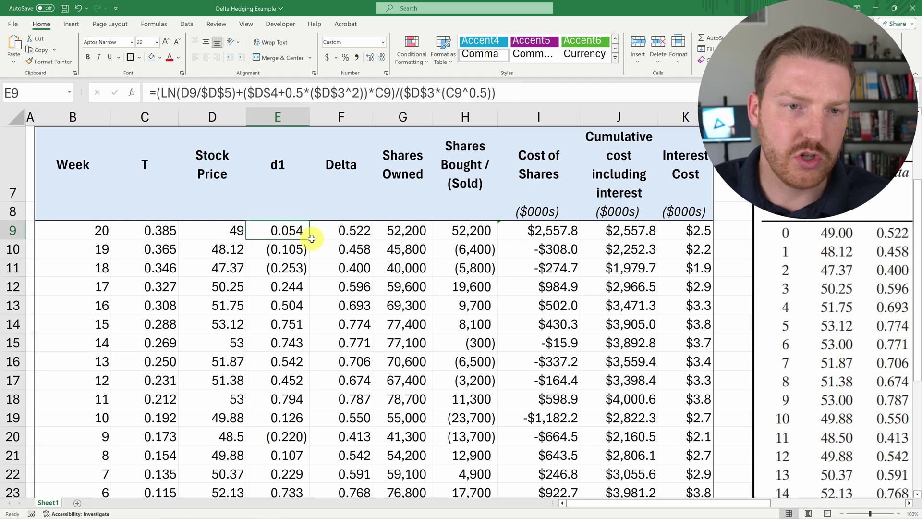
pyautogui.scroll(-2, 309, 242)
pyautogui.scroll(2, 301, 270)
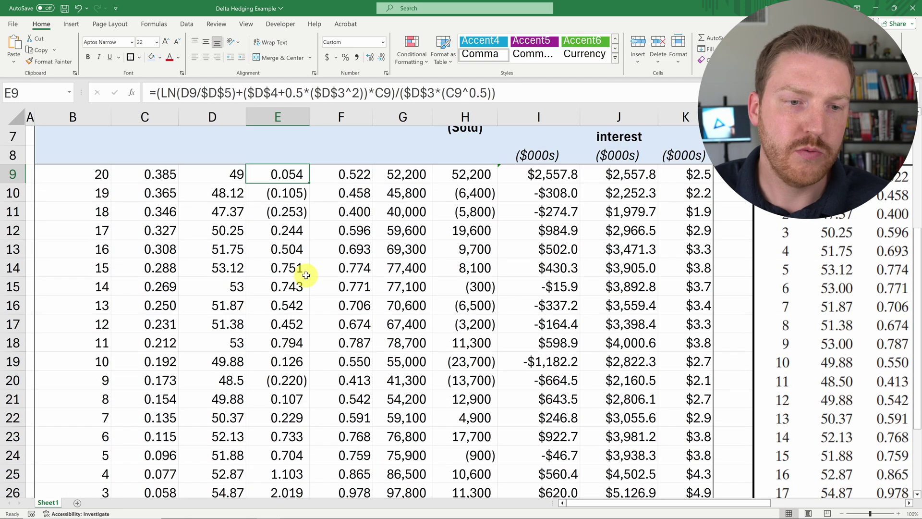
pyautogui.scroll(1, 308, 273)
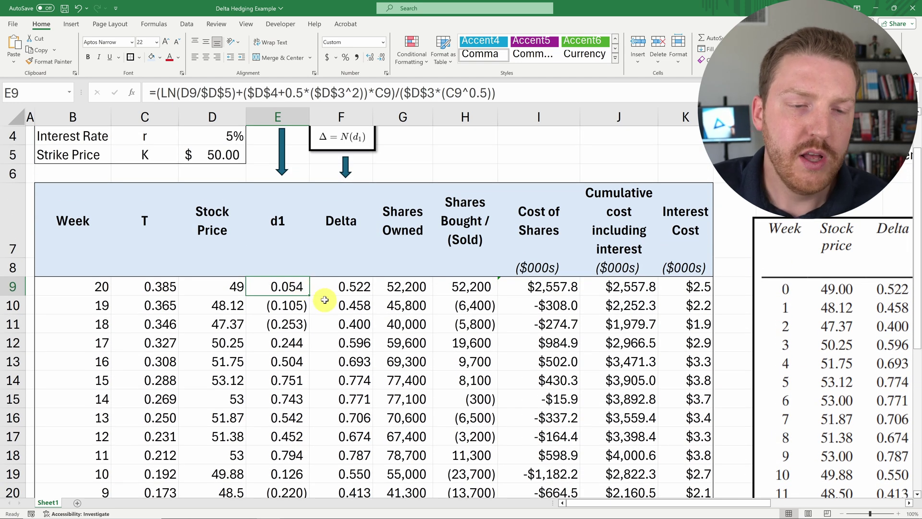
pyautogui.scroll(1, 329, 293)
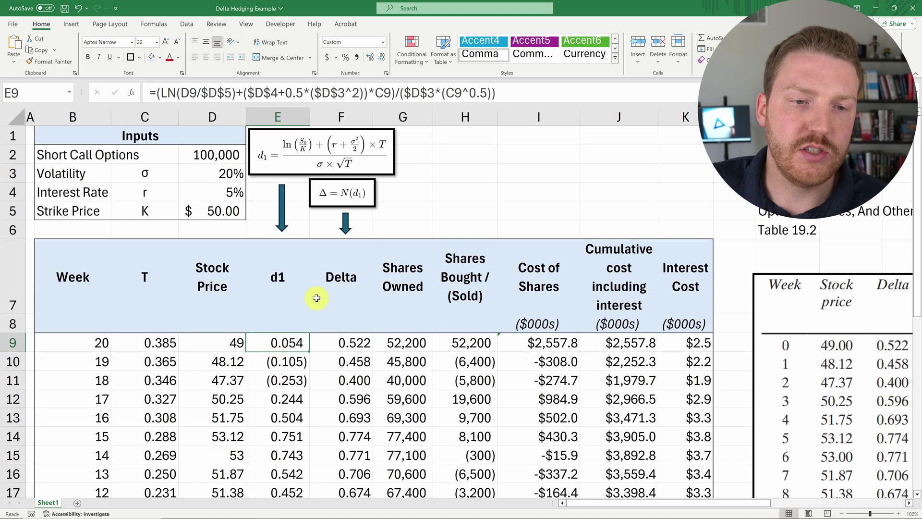
pyautogui.scroll(-1, 318, 290)
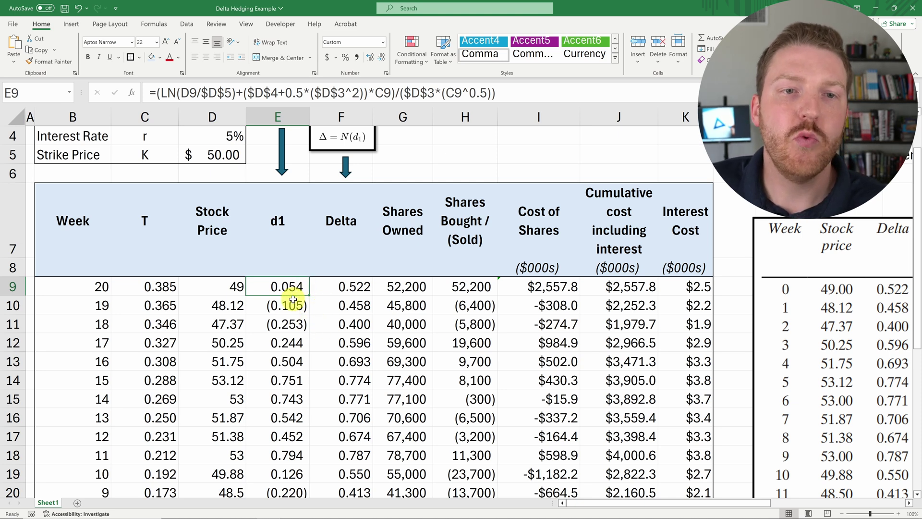
pyautogui.scroll(1, 293, 295)
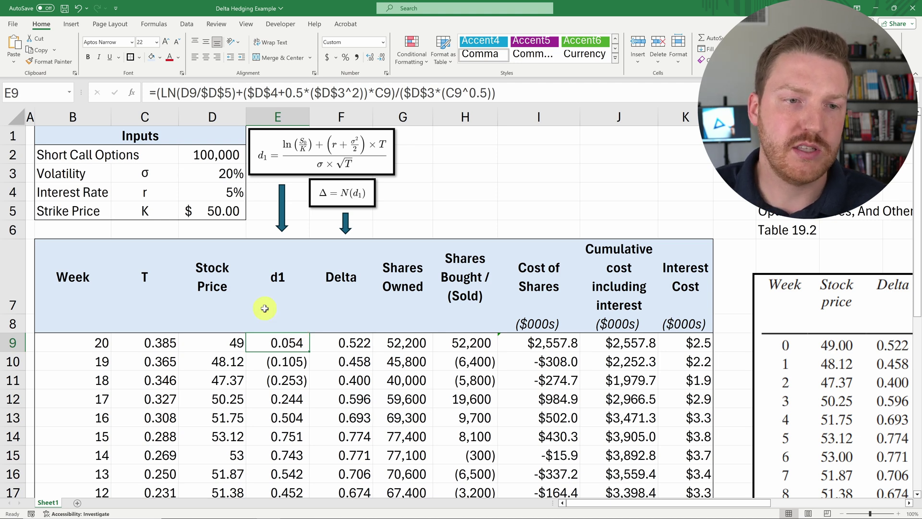
pyautogui.click(224, 341)
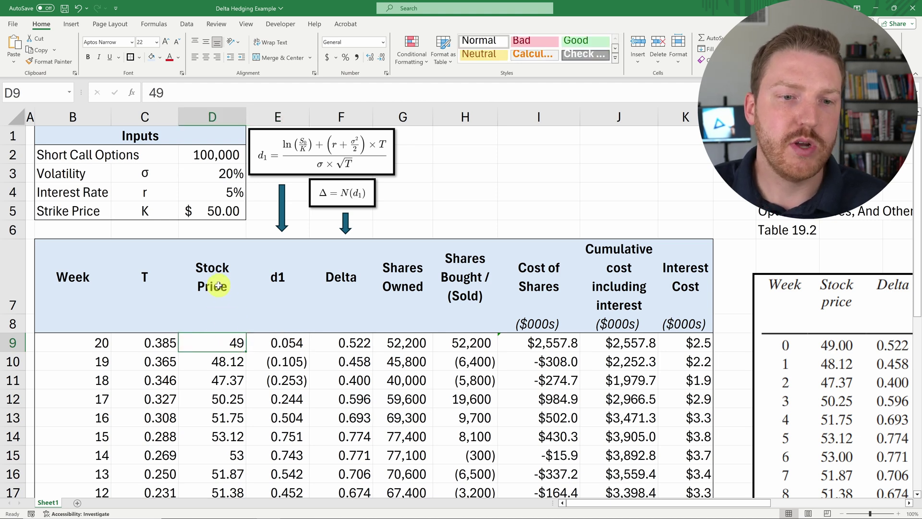
pyautogui.moveTo(213, 210); pyautogui.dragTo(99, 214)
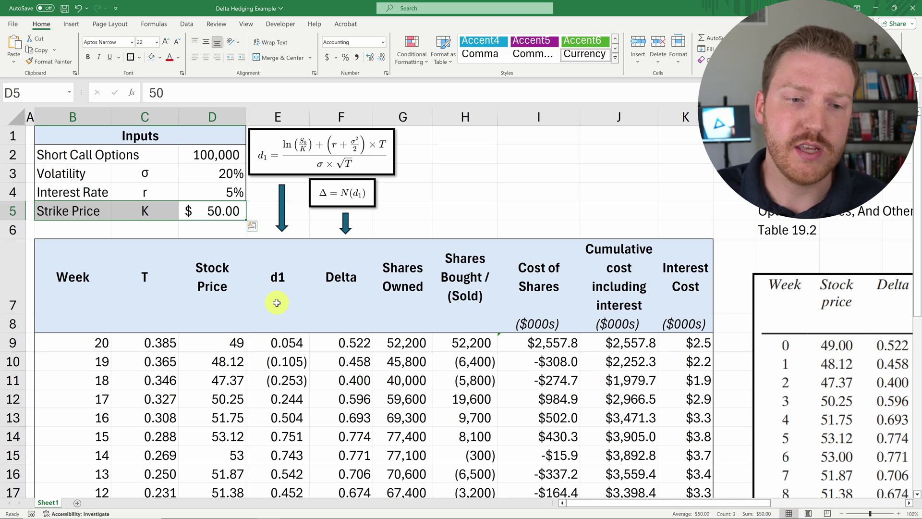
pyautogui.click(291, 435)
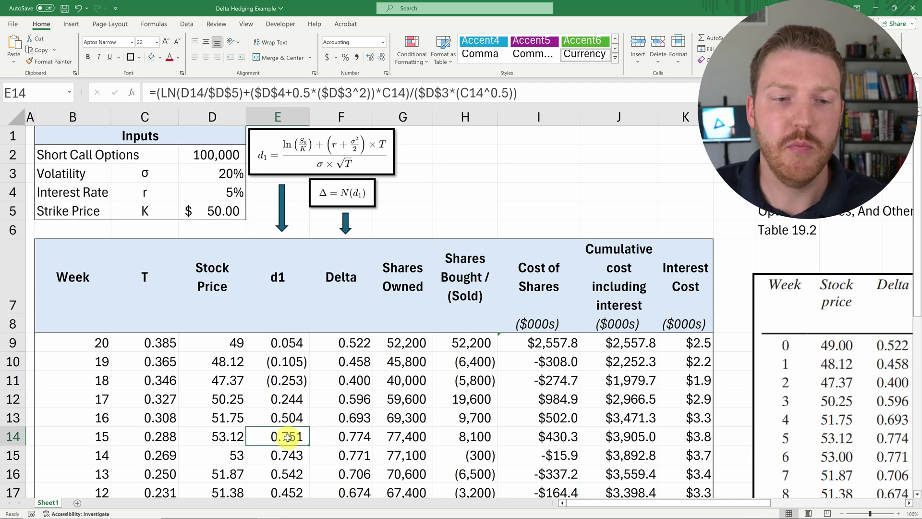
pyautogui.moveTo(211, 438); pyautogui.dragTo(266, 438)
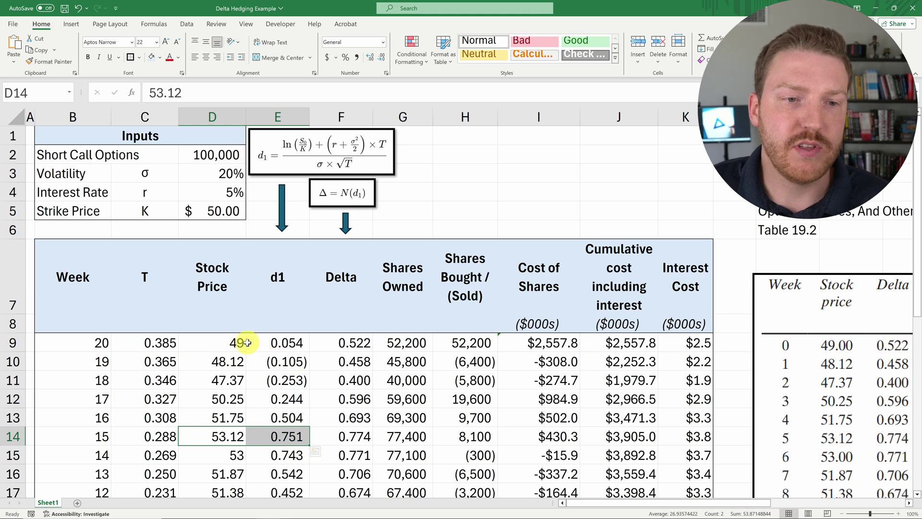
pyautogui.click(232, 380)
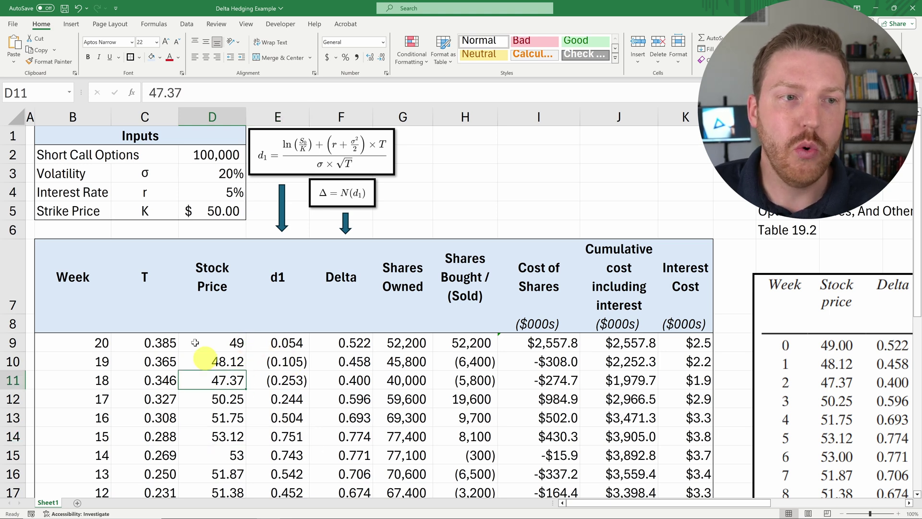
pyautogui.click(289, 382)
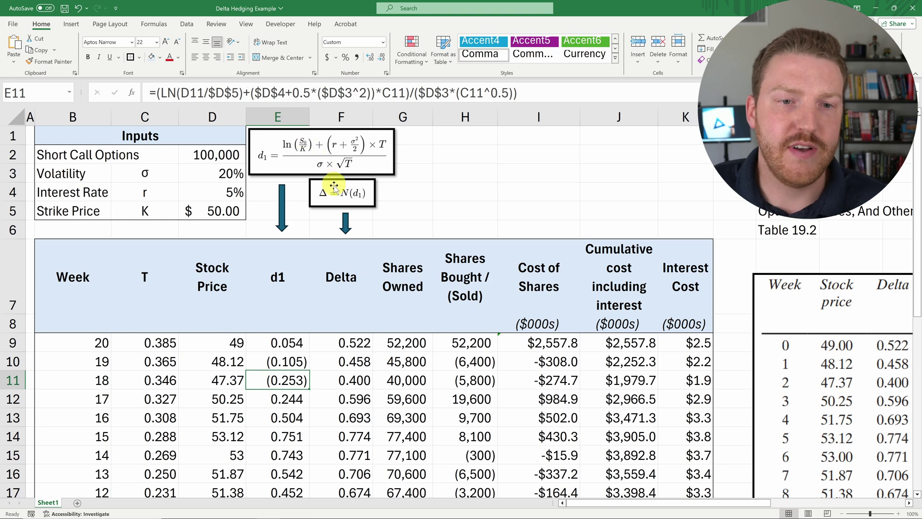
pyautogui.click(364, 346)
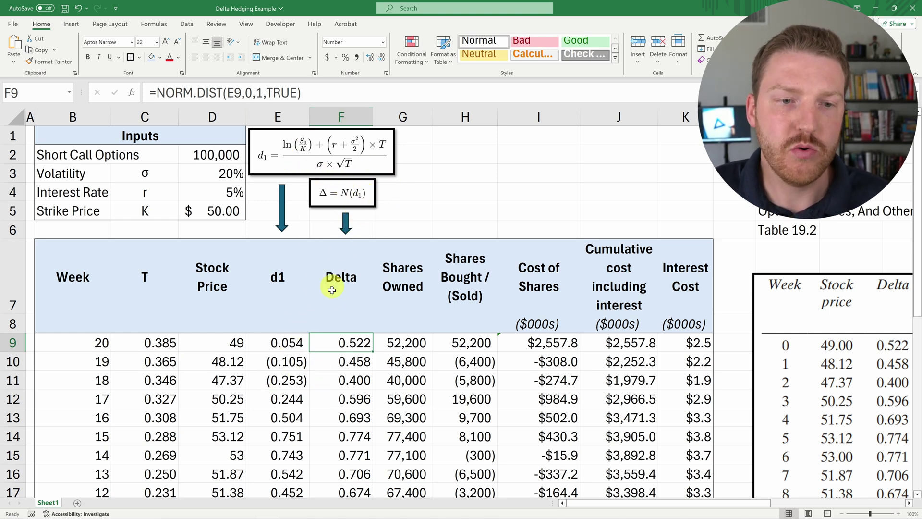
pyautogui.click(292, 380)
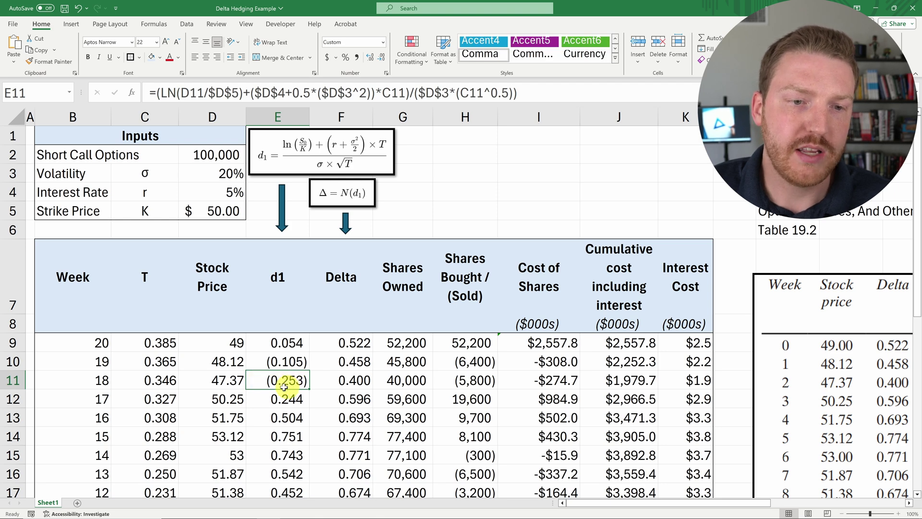
pyautogui.click(359, 379)
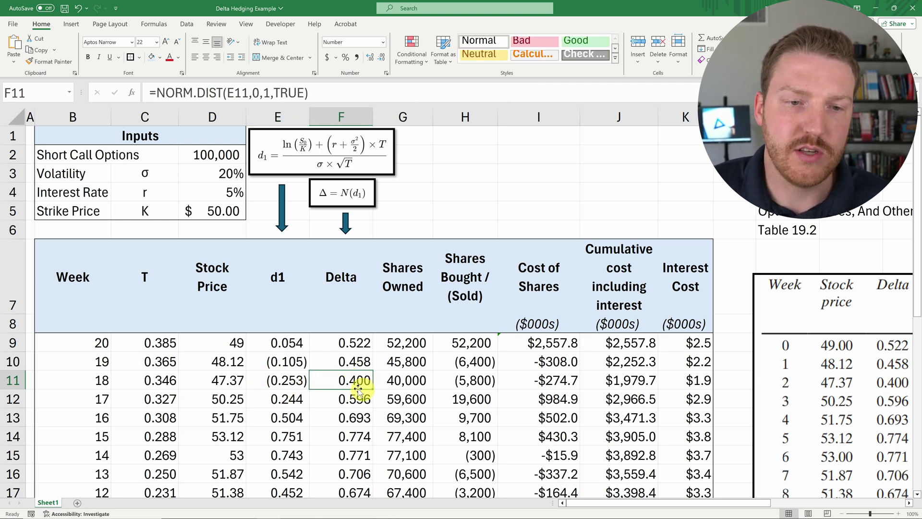
pyautogui.click(290, 436)
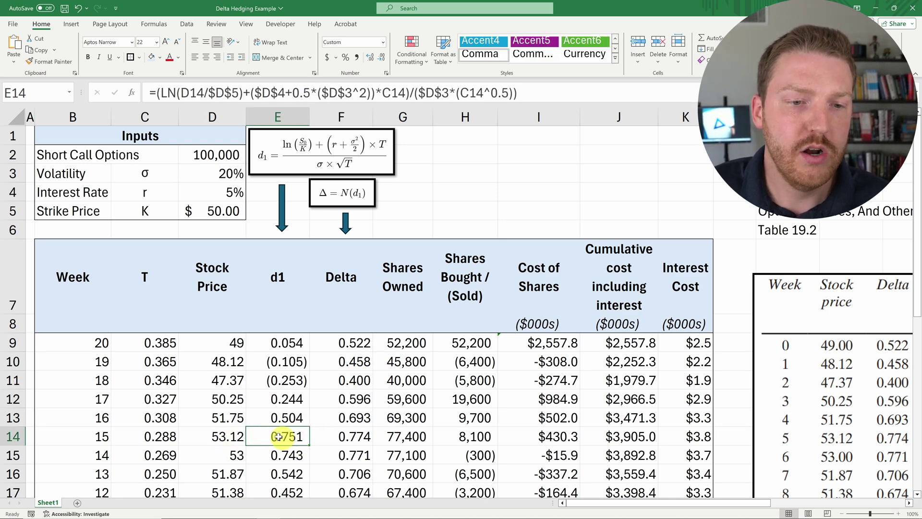
pyautogui.click(233, 437)
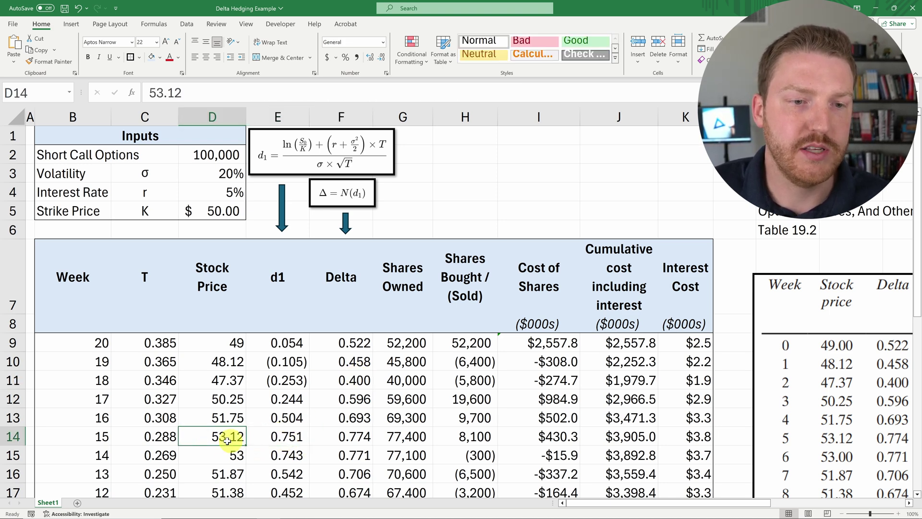
pyautogui.click(358, 435)
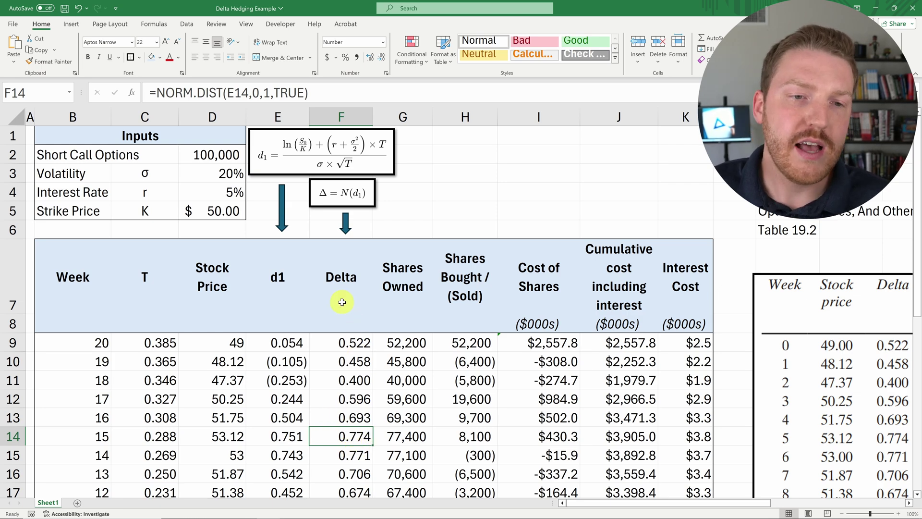
pyautogui.scroll(-4, 336, 309)
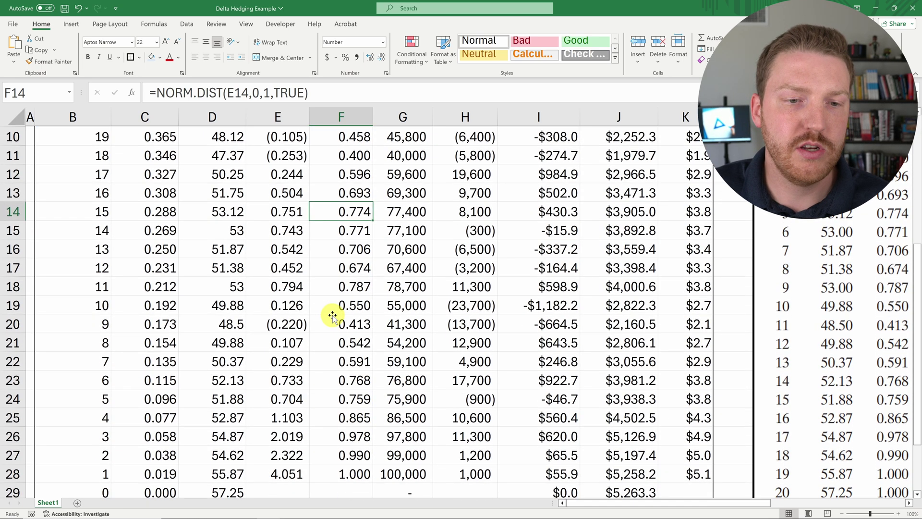
pyautogui.scroll(4, 312, 322)
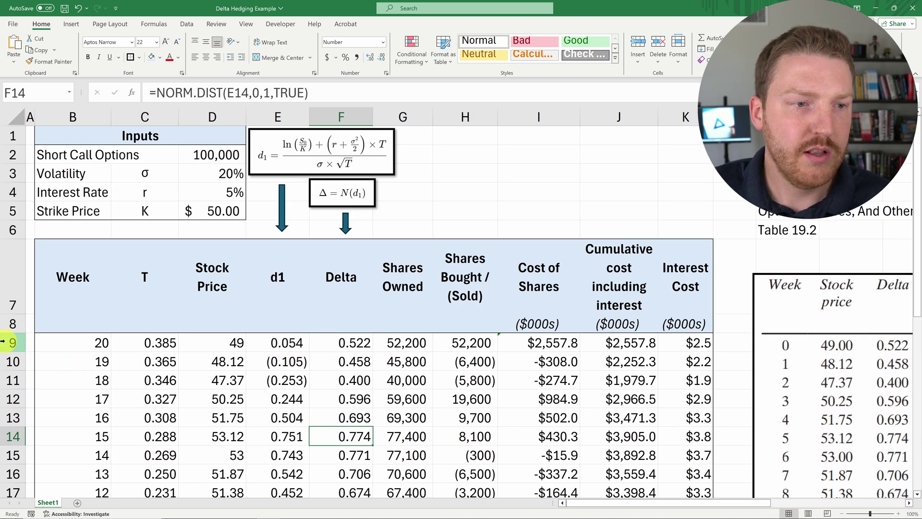
# Freeze panes at row 9 so rows 1–8 stay fixed, then scroll to the last weeks.
pyautogui.click(13, 342)
pyautogui.click(246, 24)
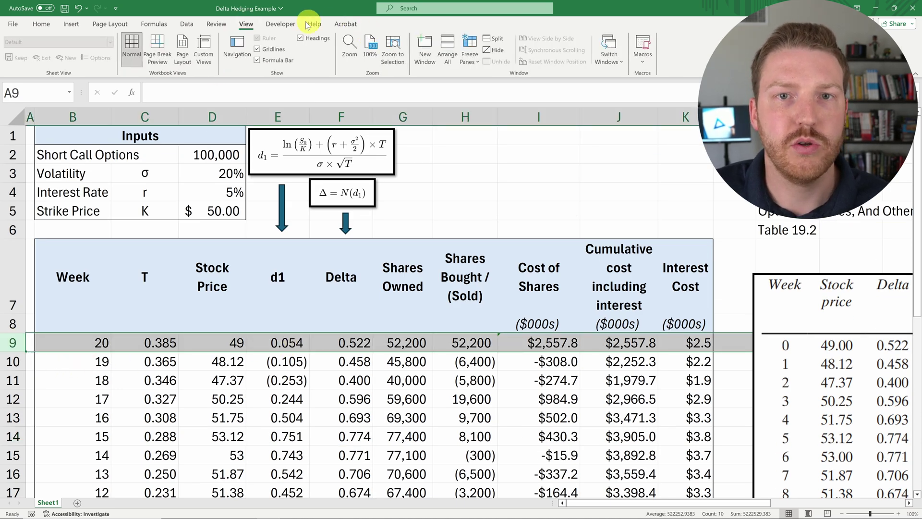
pyautogui.click(478, 65)
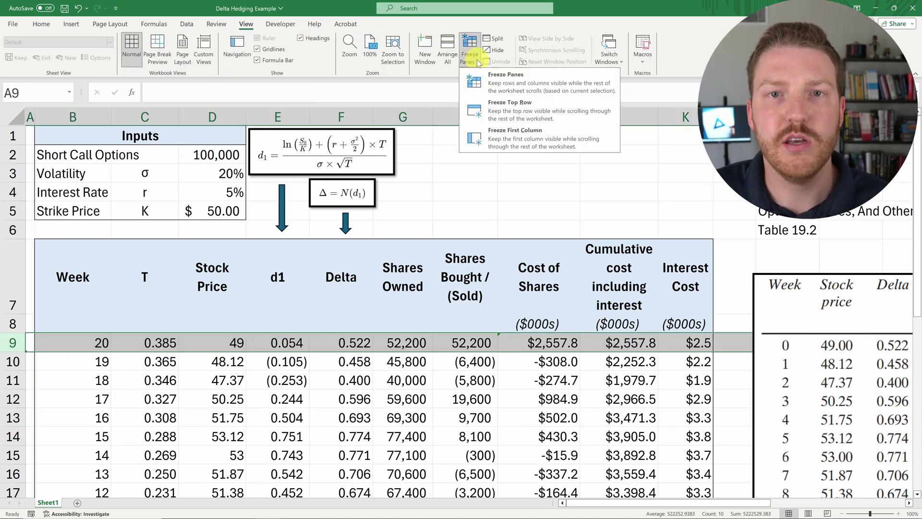
pyautogui.click(498, 83)
pyautogui.click(461, 210)
pyautogui.scroll(-3, 273, 228)
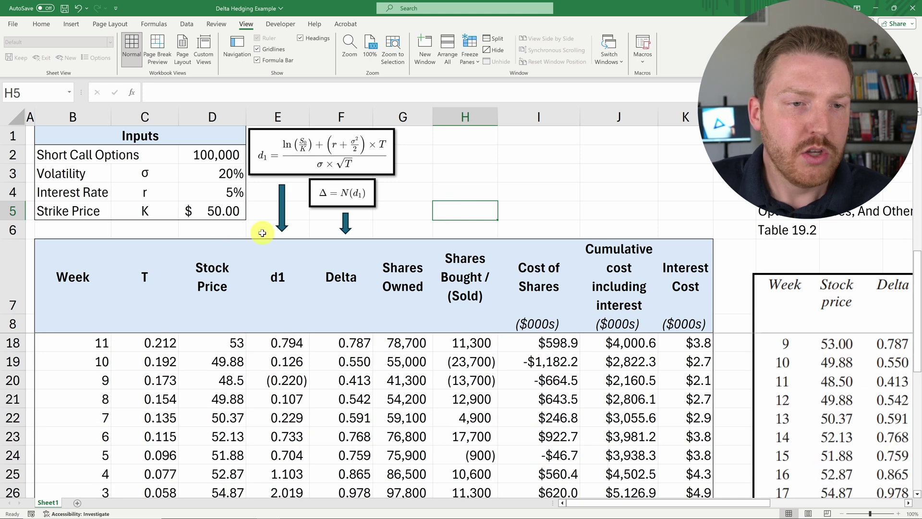
pyautogui.scroll(-2, 263, 233)
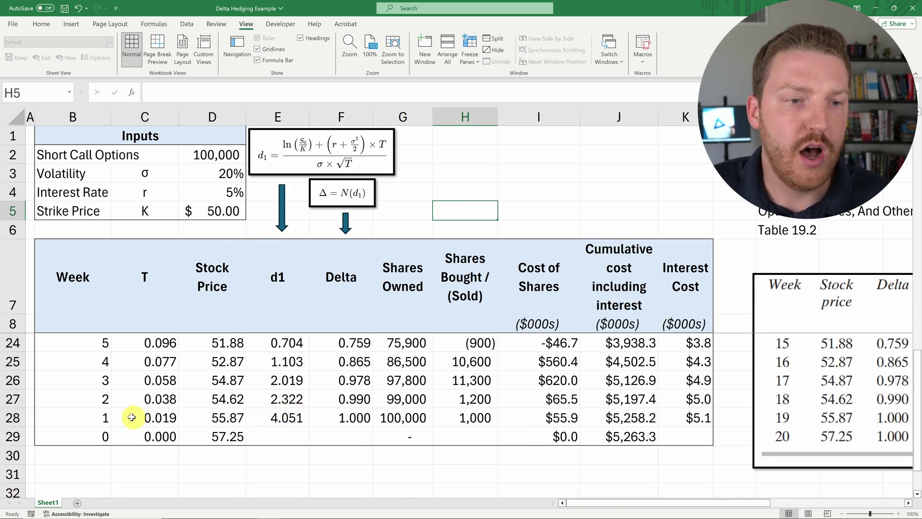
# Check week 1's time to expiry, 55.87 price, $50 strike, and =NORM.DIST(E28,0,1,TRUE) delta.
pyautogui.click(103, 417)
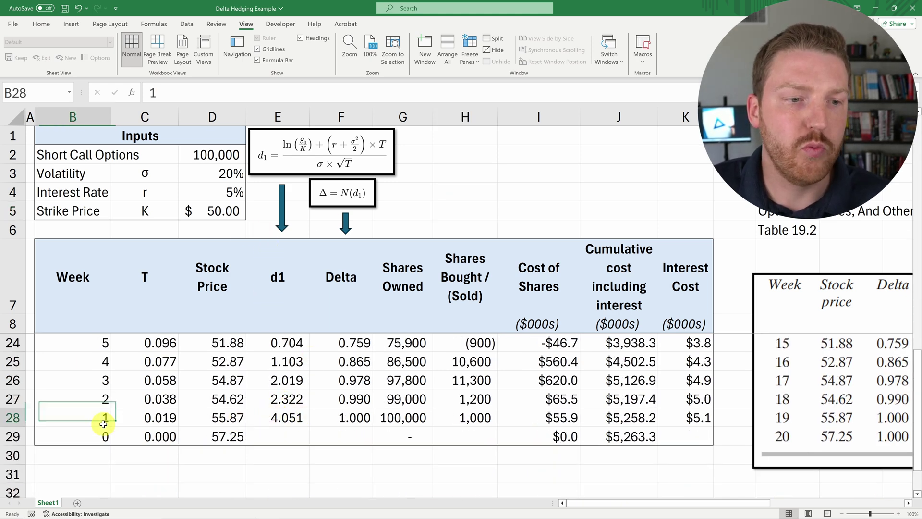
pyautogui.click(165, 420)
pyautogui.click(230, 422)
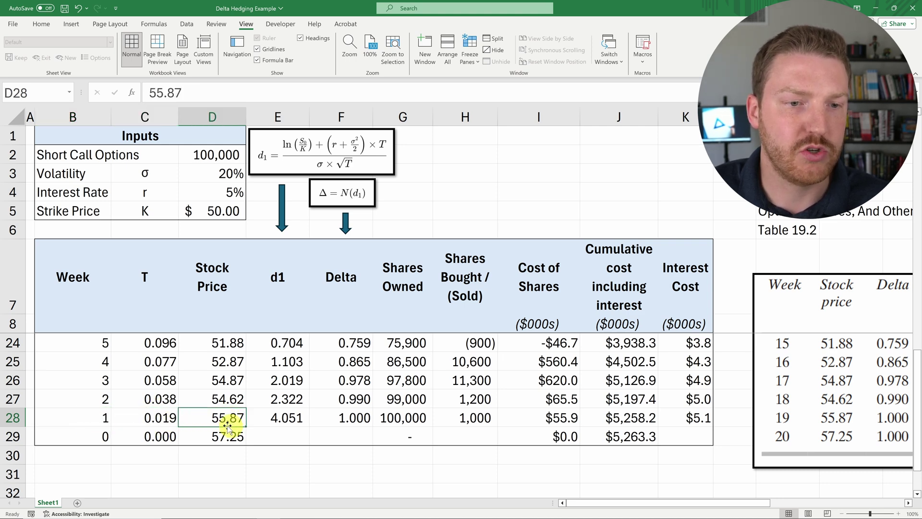
pyautogui.click(211, 213)
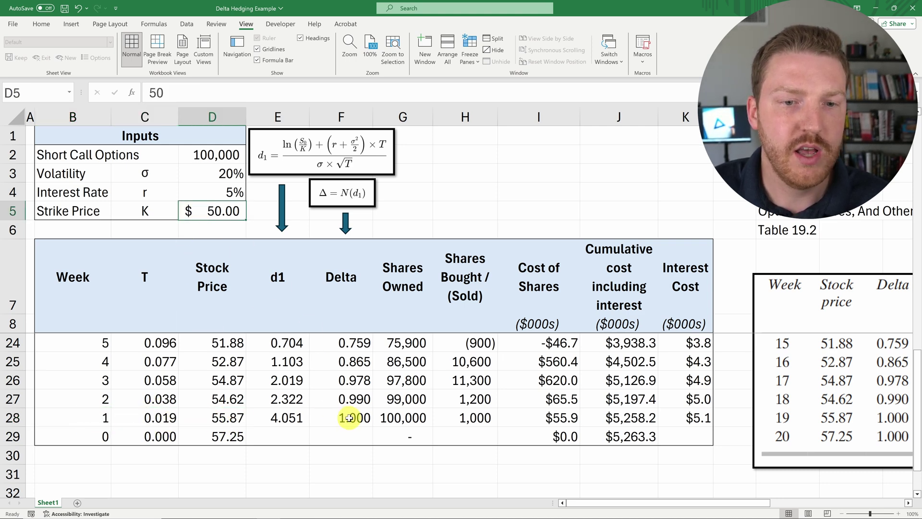
pyautogui.click(355, 422)
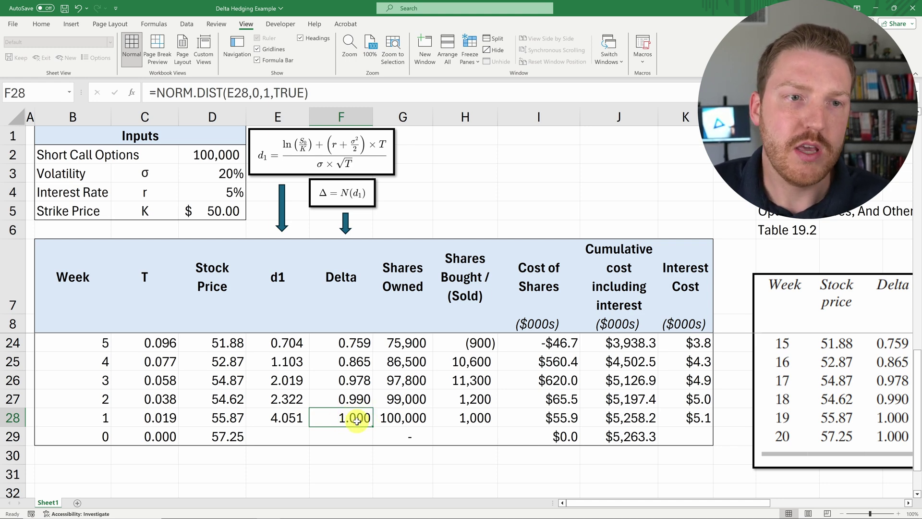
pyautogui.moveTo(226, 171); pyautogui.dragTo(100, 170)
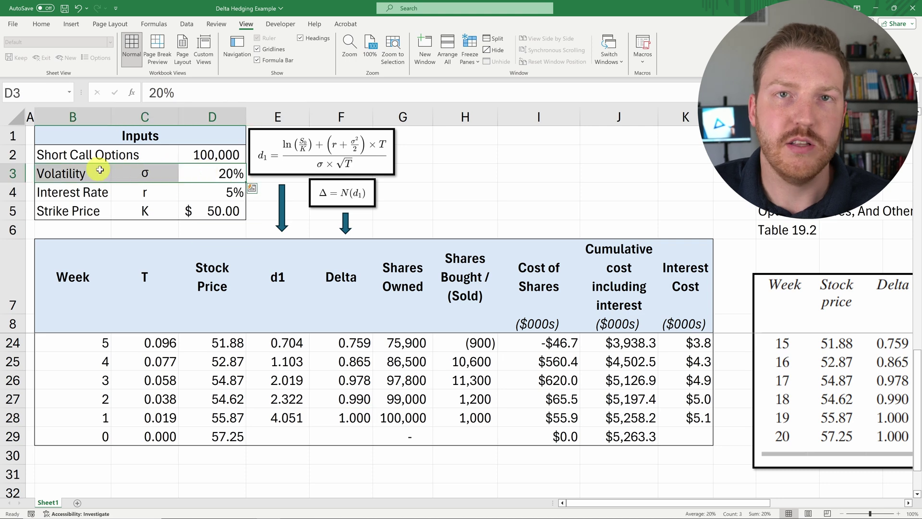
pyautogui.scroll(5, 409, 249)
pyautogui.click(323, 344)
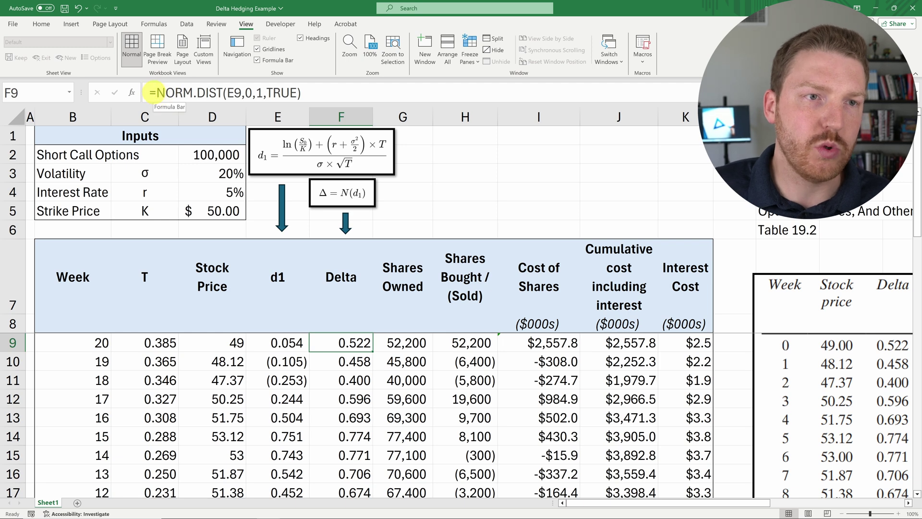
pyautogui.moveTo(156, 93); pyautogui.dragTo(223, 92)
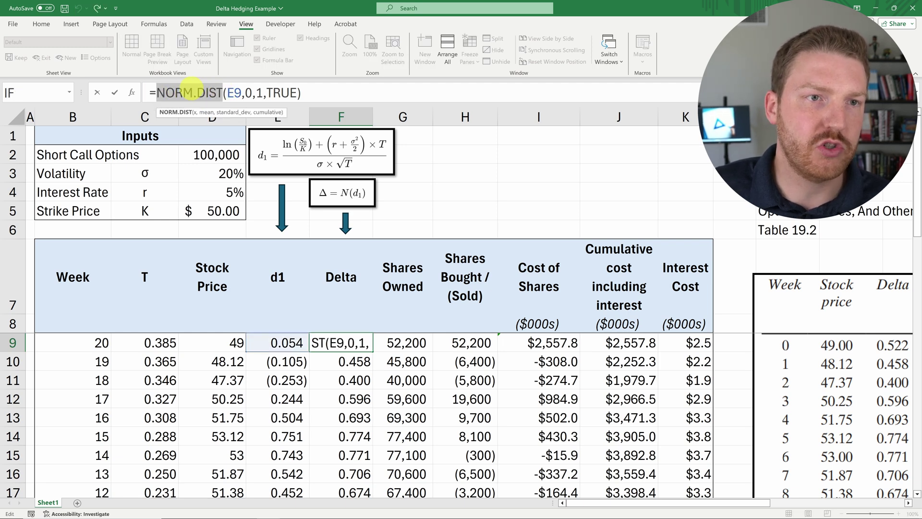
pyautogui.moveTo(153, 92); pyautogui.dragTo(225, 92)
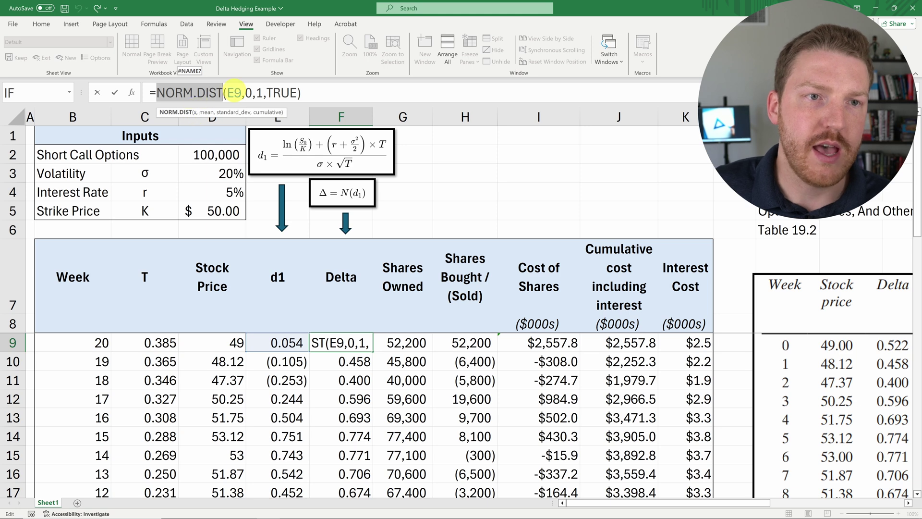
pyautogui.click(234, 92)
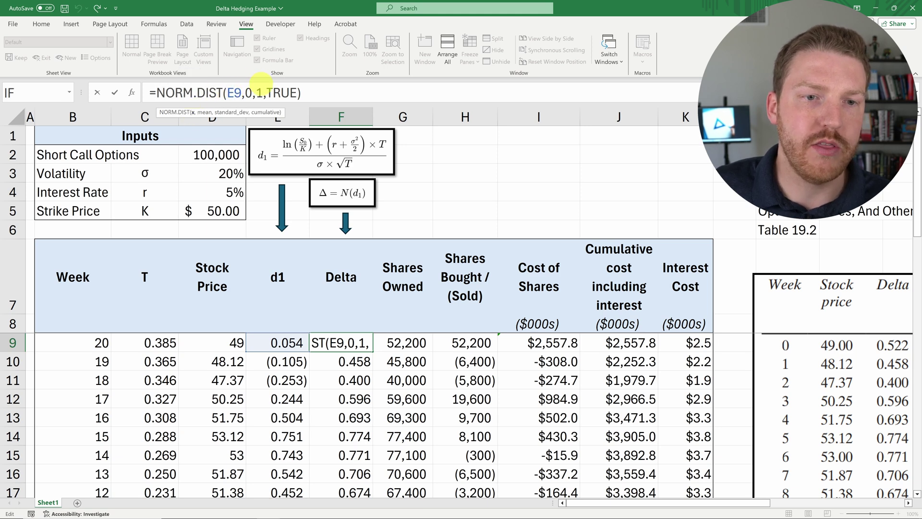
pyautogui.doubleClick(234, 92)
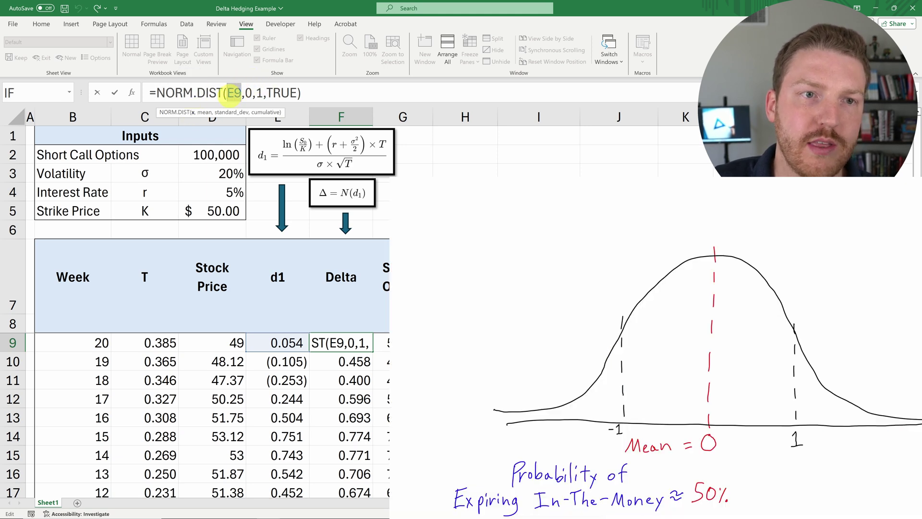
pyautogui.click(247, 93)
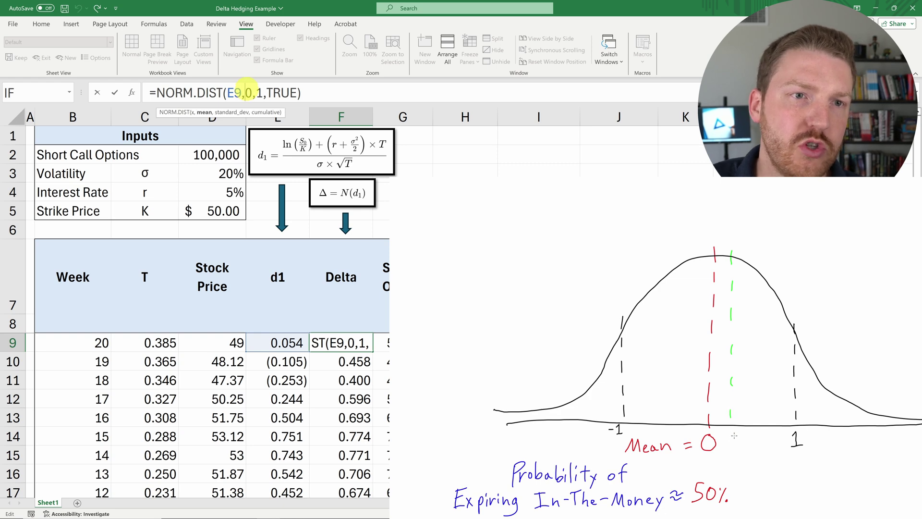
pyautogui.moveTo(735, 436)
pyautogui.mouseDown()
pyautogui.moveTo(759, 434)
pyautogui.moveTo(768, 447)
pyautogui.mouseUp()
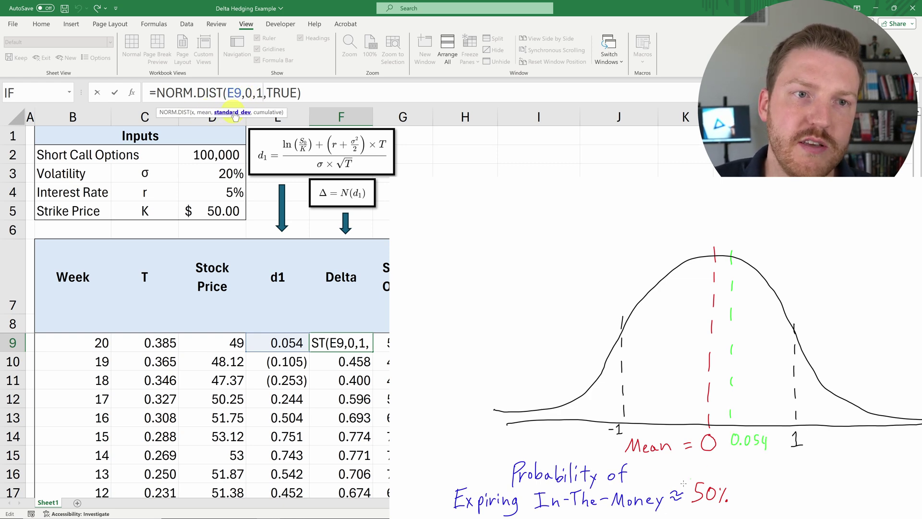
pyautogui.click(268, 93)
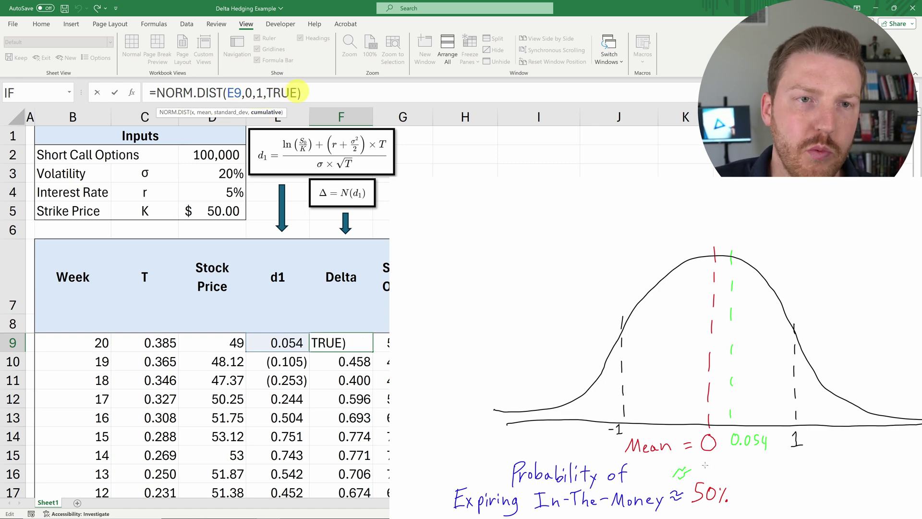
pyautogui.press('Return')
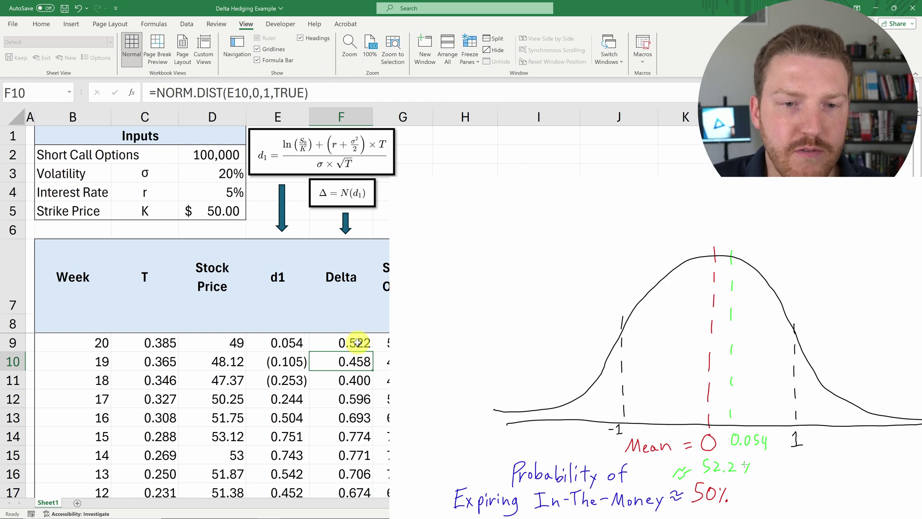
pyautogui.moveTo(360, 342); pyautogui.dragTo(353, 400)
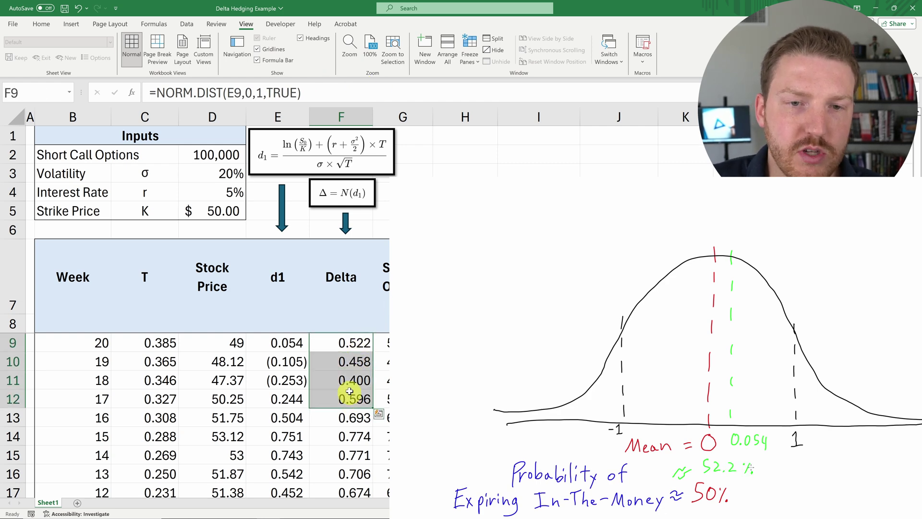
pyautogui.click(362, 344)
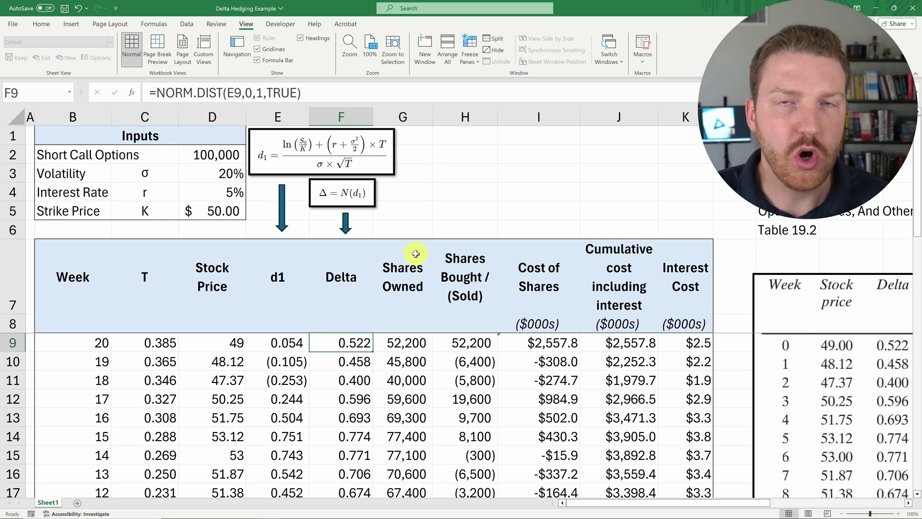
pyautogui.moveTo(64, 155); pyautogui.dragTo(216, 155)
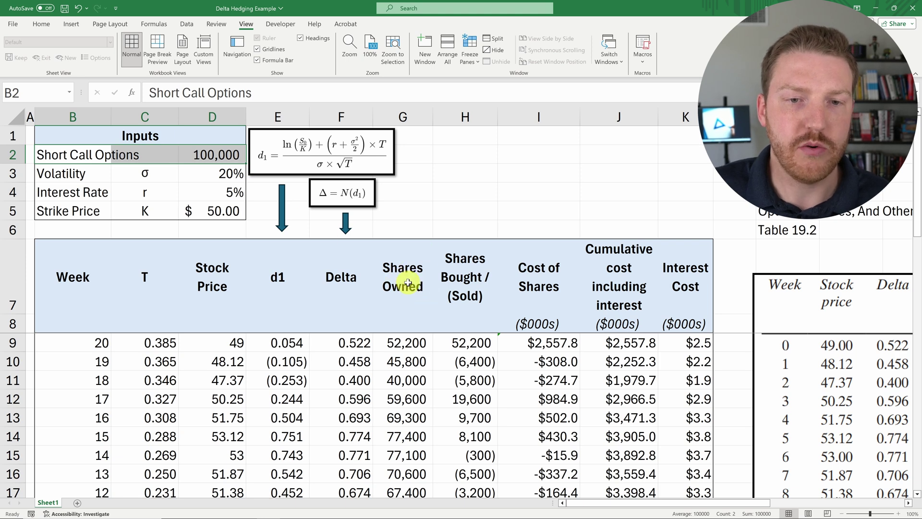
pyautogui.click(409, 343)
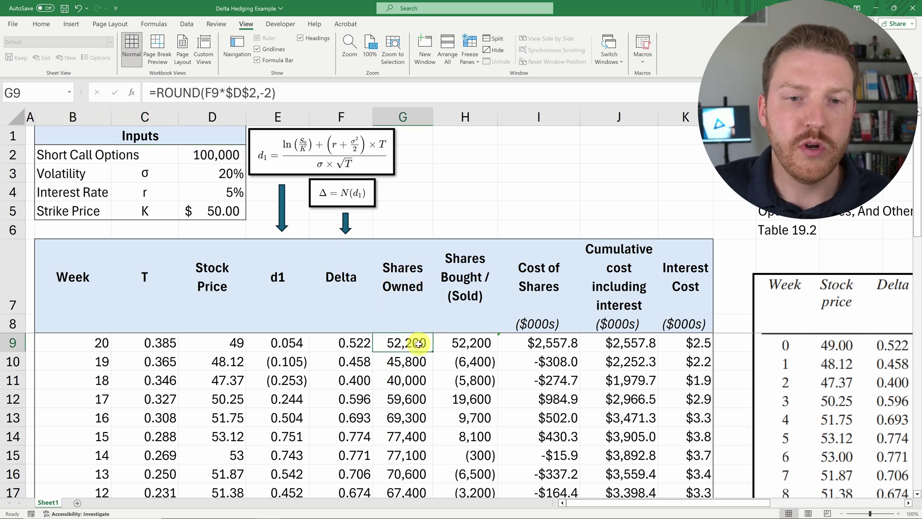
pyautogui.click(310, 92)
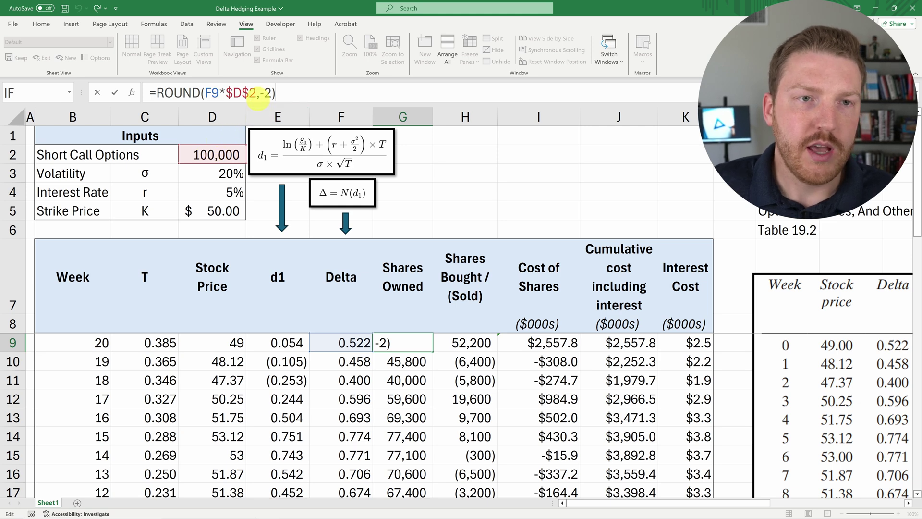
pyautogui.click(260, 92)
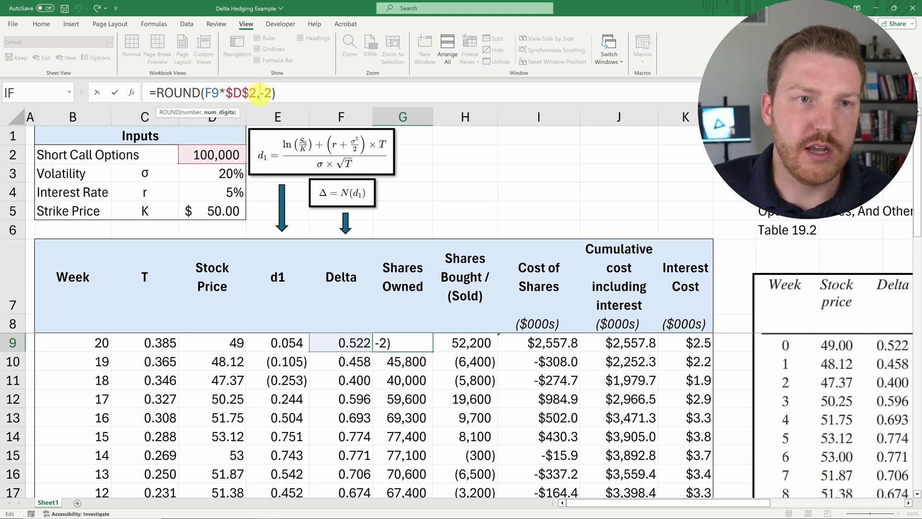
pyautogui.moveTo(259, 92); pyautogui.dragTo(271, 92)
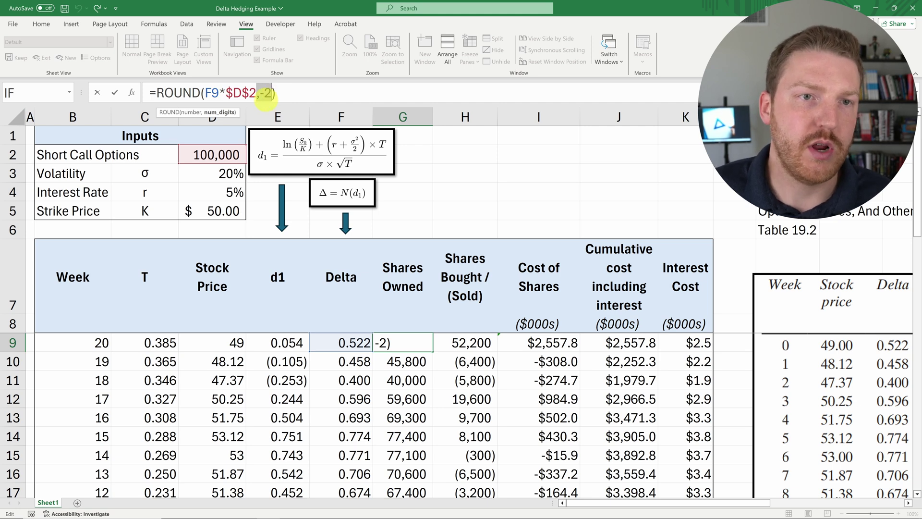
pyautogui.press('Return')
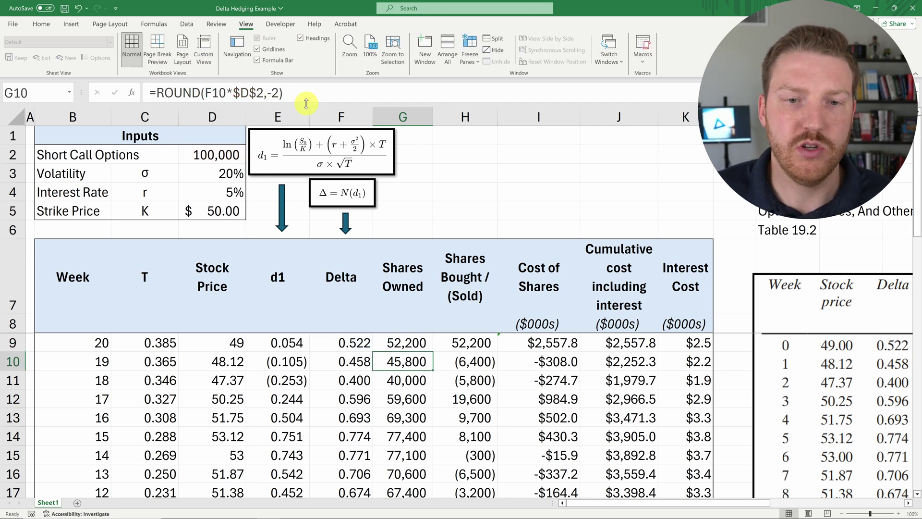
pyautogui.click(424, 344)
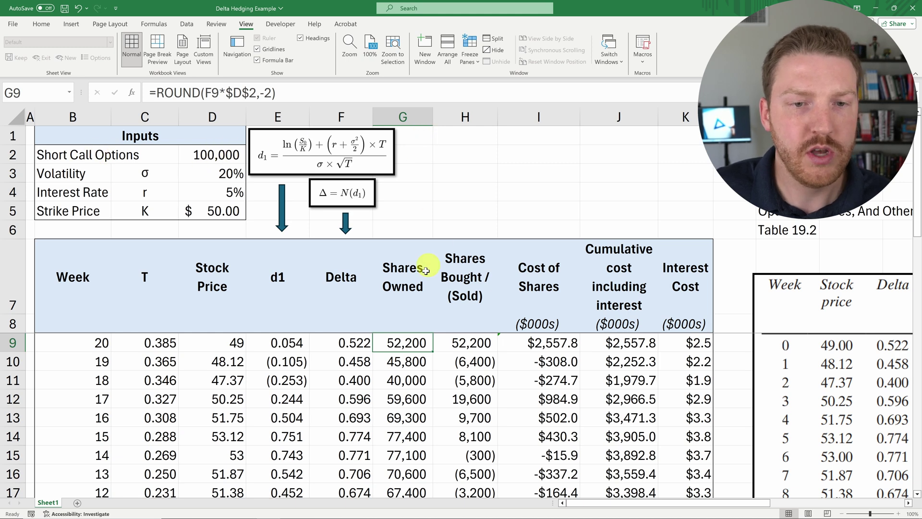
pyautogui.click(365, 343)
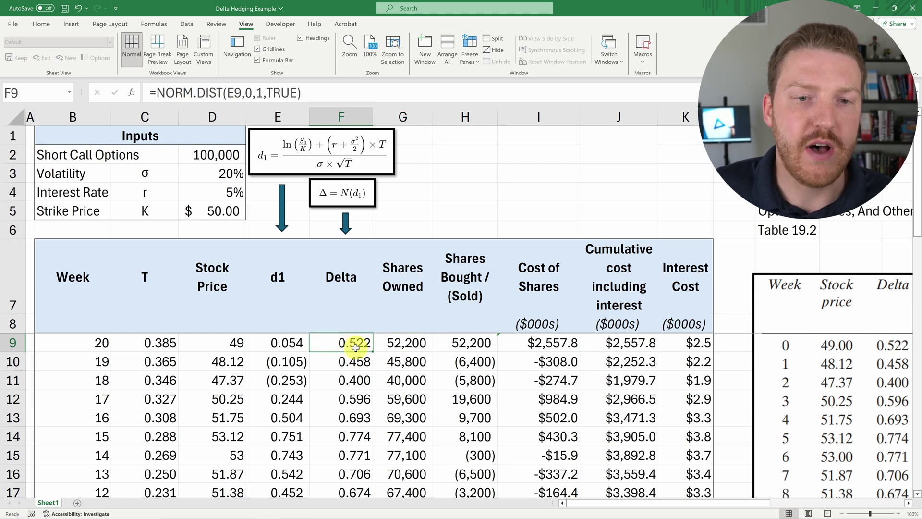
pyautogui.click(407, 342)
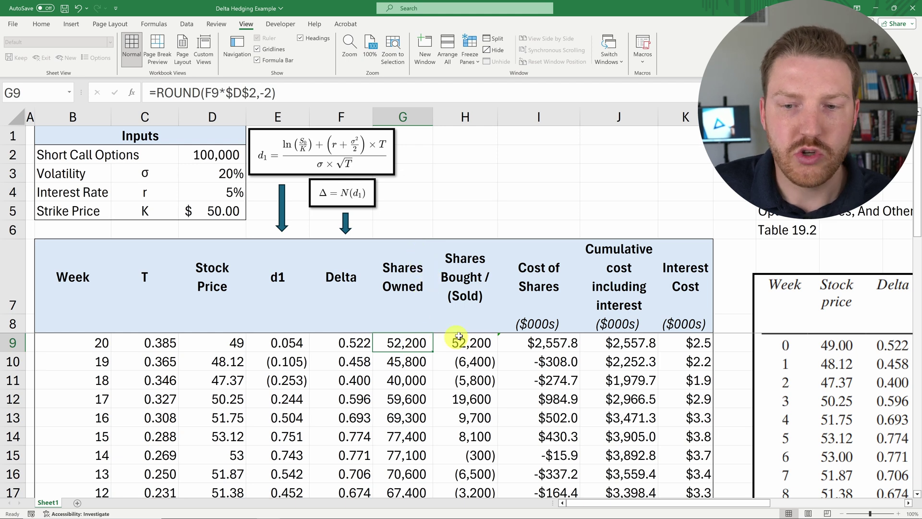
pyautogui.moveTo(710, 507); pyautogui.dragTo(659, 497)
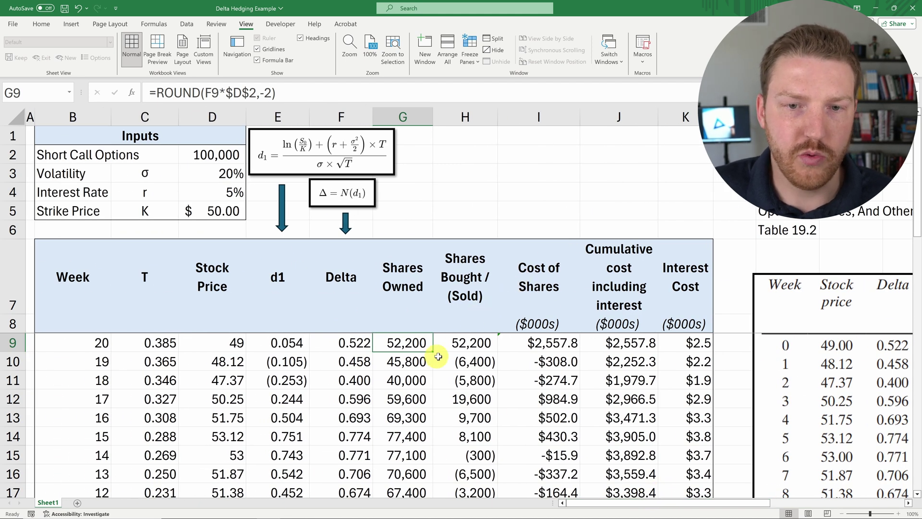
pyautogui.click(483, 340)
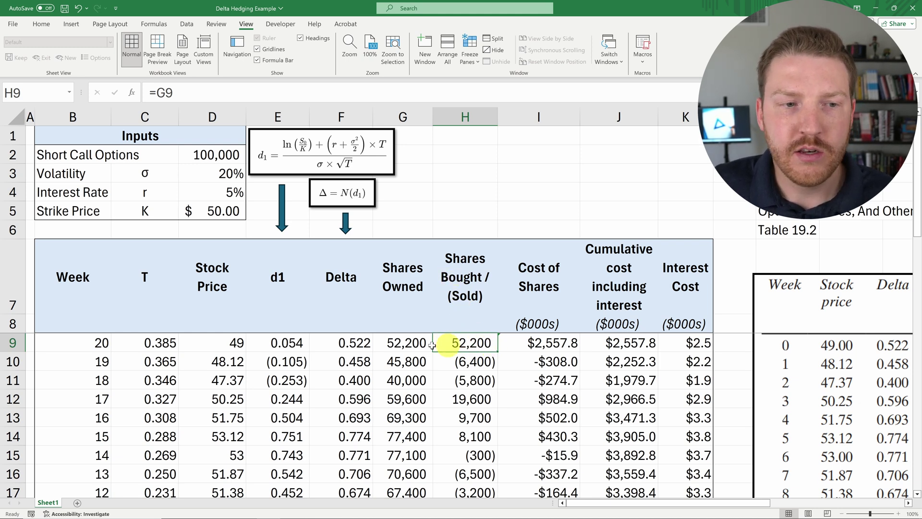
pyautogui.click(103, 362)
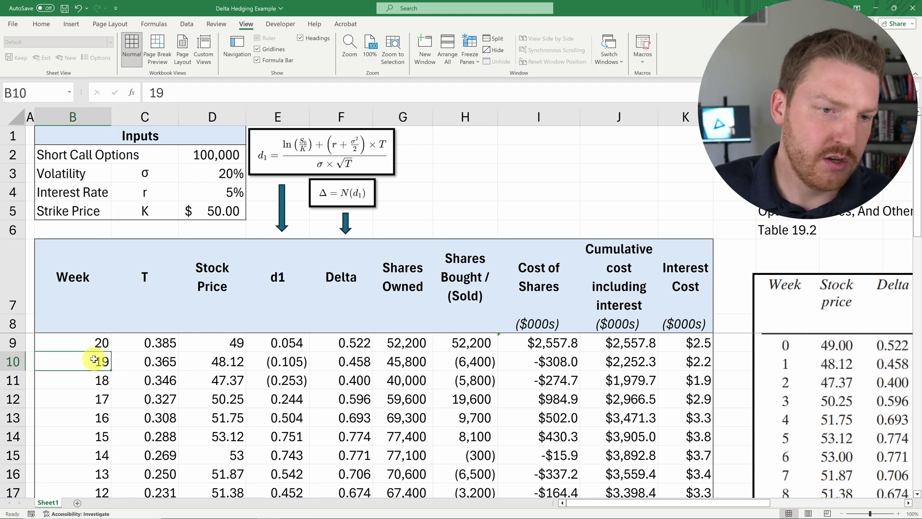
pyautogui.click(154, 358)
pyautogui.moveTo(158, 344); pyautogui.dragTo(160, 354)
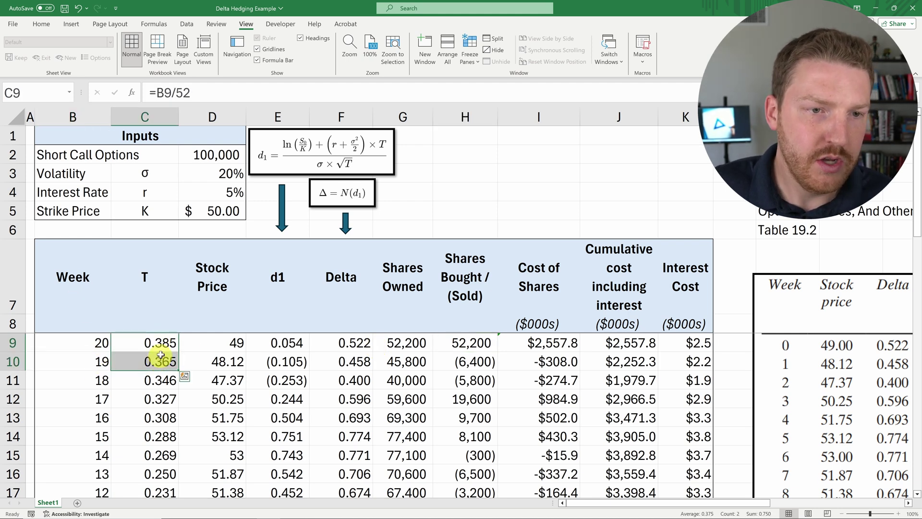
pyautogui.click(237, 363)
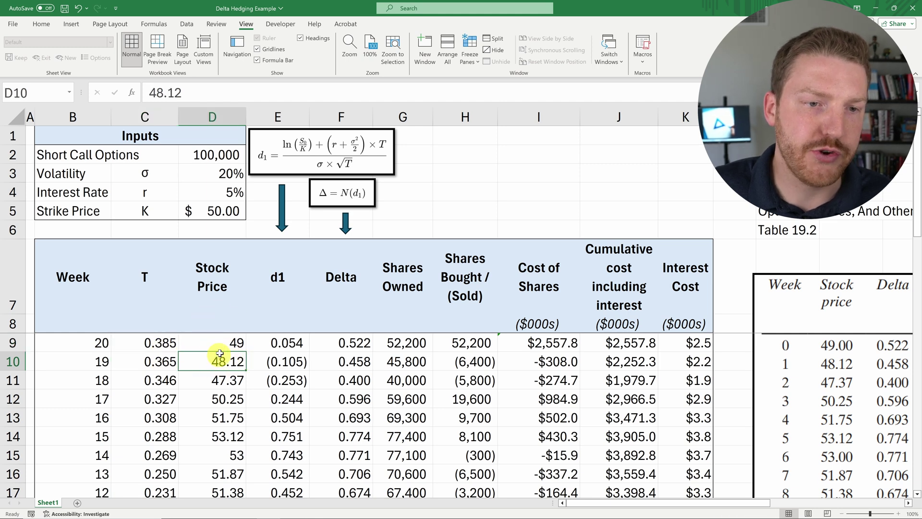
pyautogui.click(294, 363)
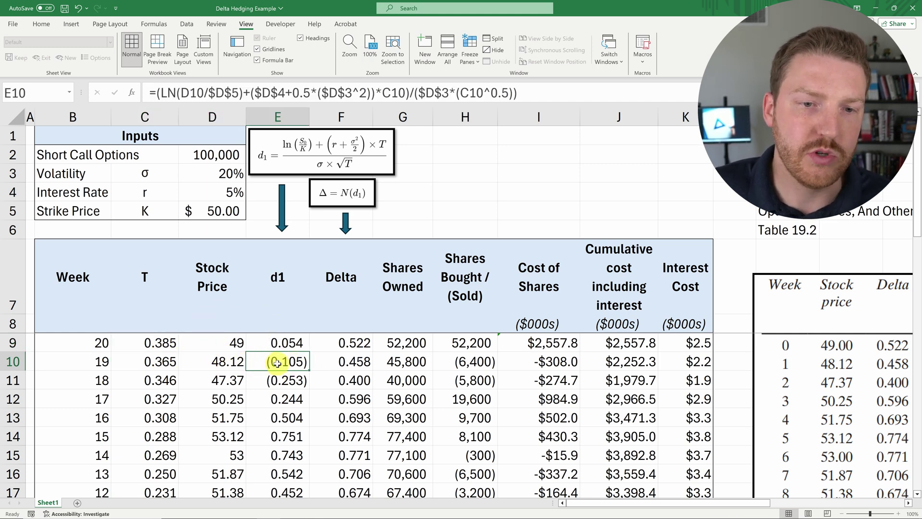
pyautogui.click(358, 365)
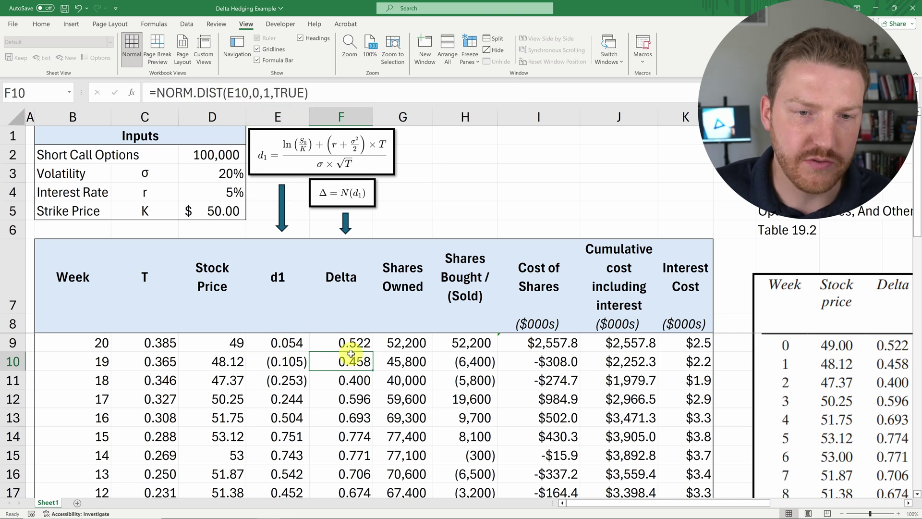
pyautogui.moveTo(353, 347); pyautogui.dragTo(352, 355)
pyautogui.click(354, 358)
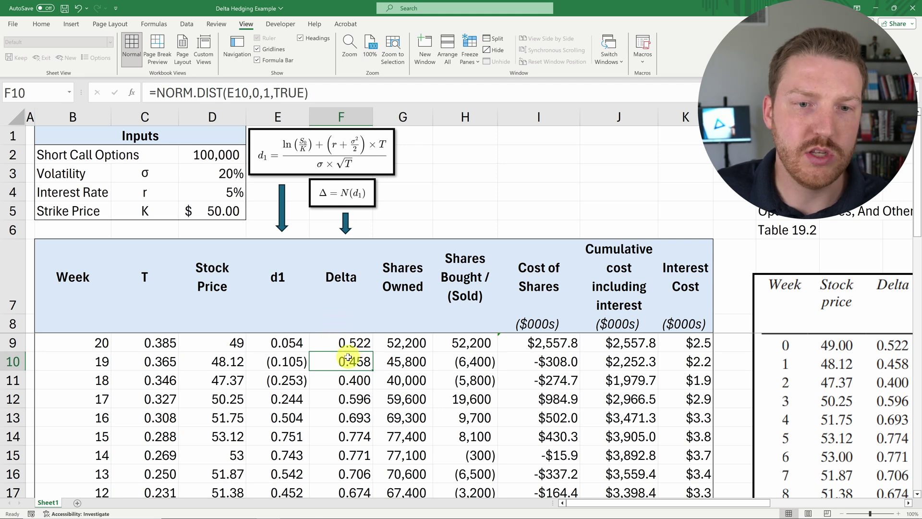
pyautogui.moveTo(223, 157); pyautogui.dragTo(118, 151)
pyautogui.click(393, 361)
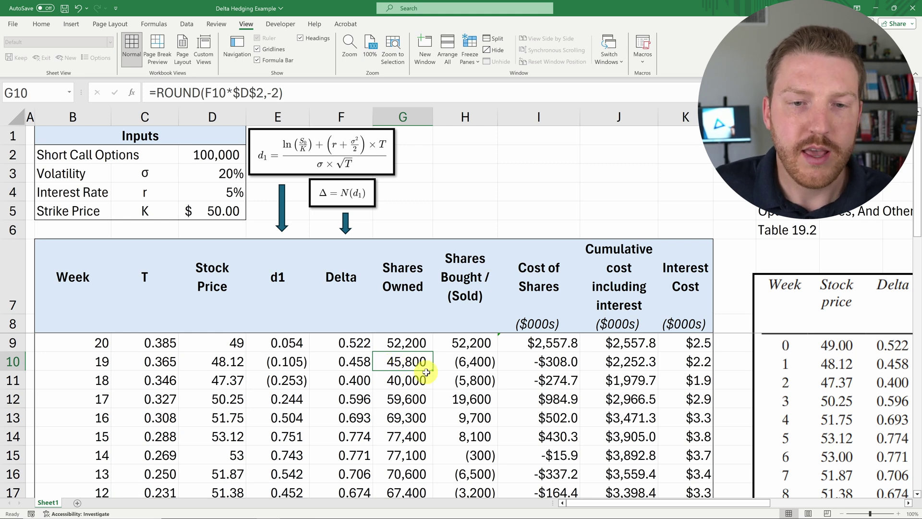
pyautogui.doubleClick(452, 361)
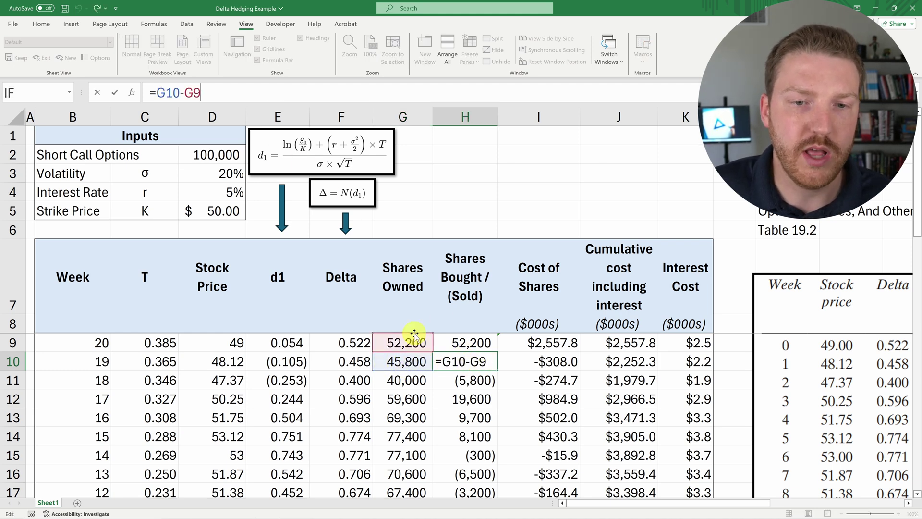
pyautogui.press('Return')
pyautogui.click(474, 361)
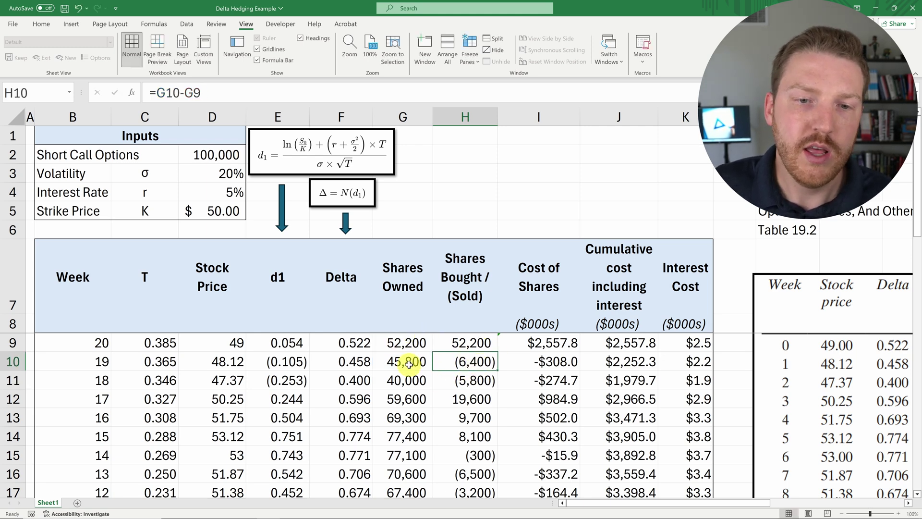
pyautogui.moveTo(421, 362); pyautogui.dragTo(470, 376)
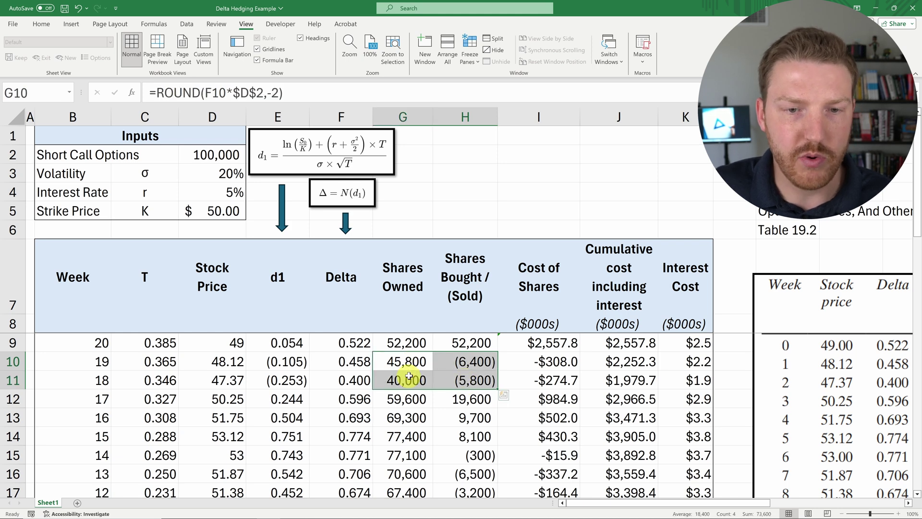
pyautogui.click(389, 383)
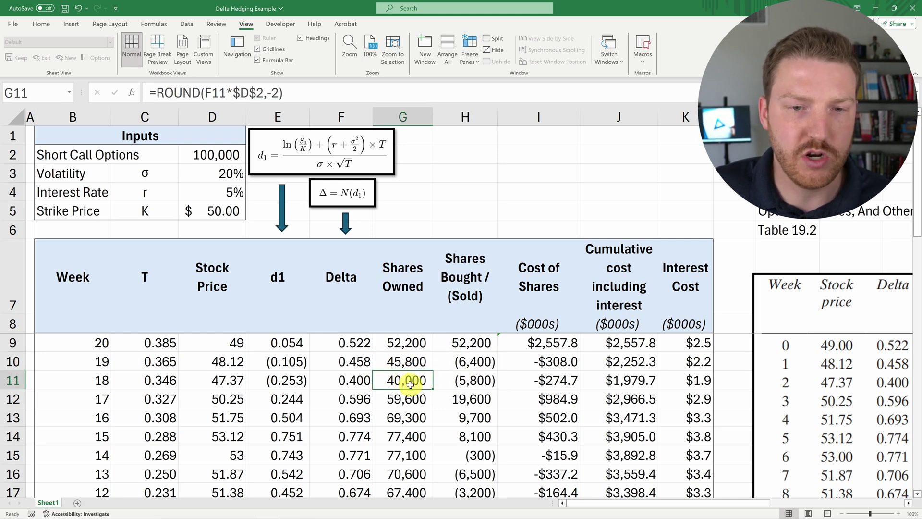
pyautogui.click(354, 381)
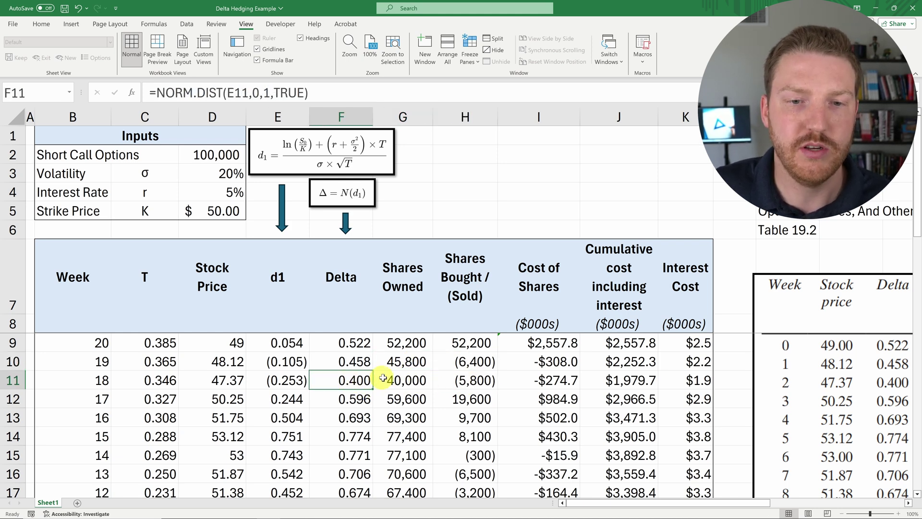
pyautogui.click(469, 381)
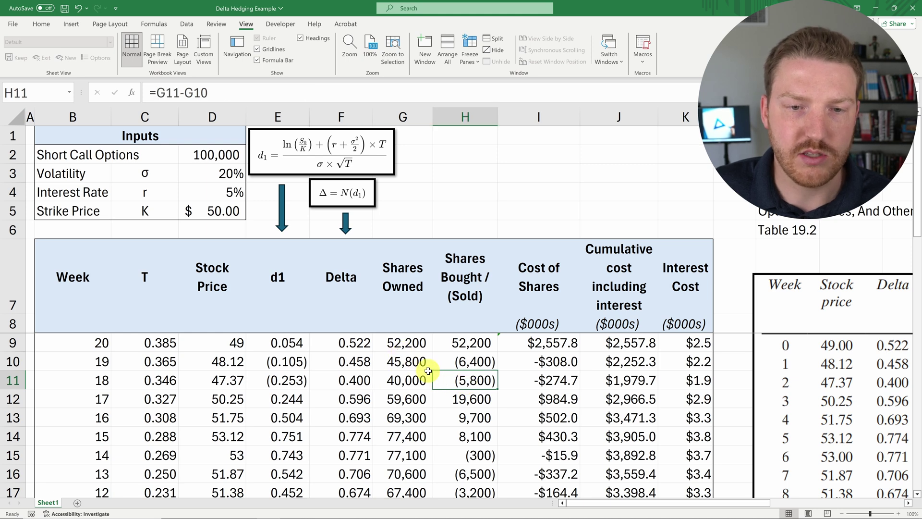
pyautogui.moveTo(74, 399); pyautogui.dragTo(471, 398)
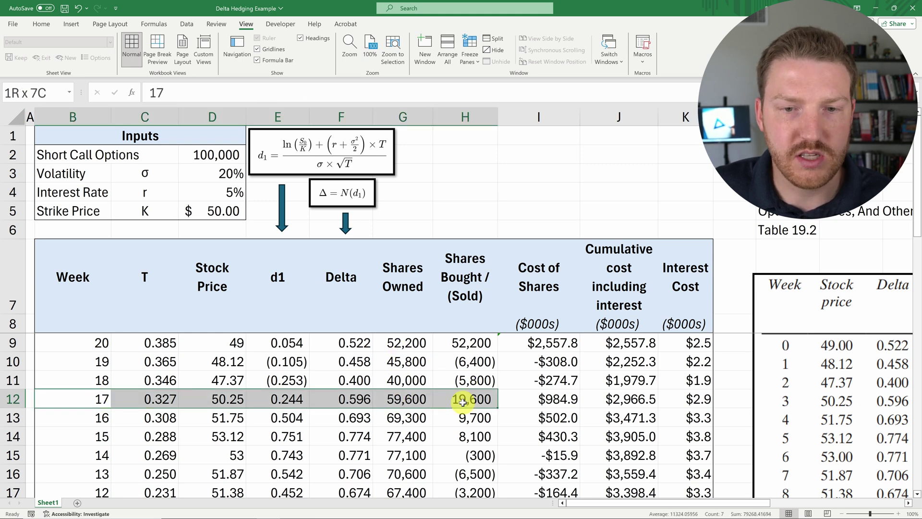
pyautogui.click(412, 399)
pyautogui.moveTo(406, 382); pyautogui.dragTo(409, 399)
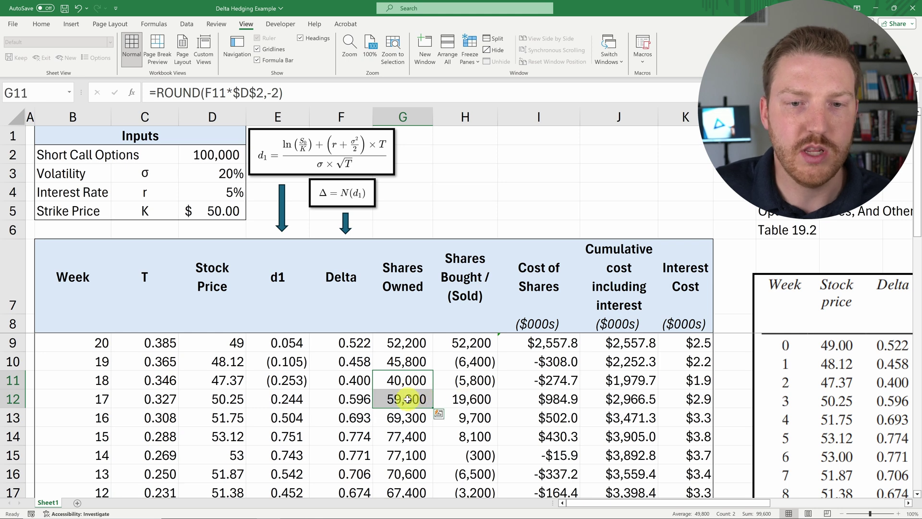
pyautogui.click(408, 399)
pyautogui.click(473, 399)
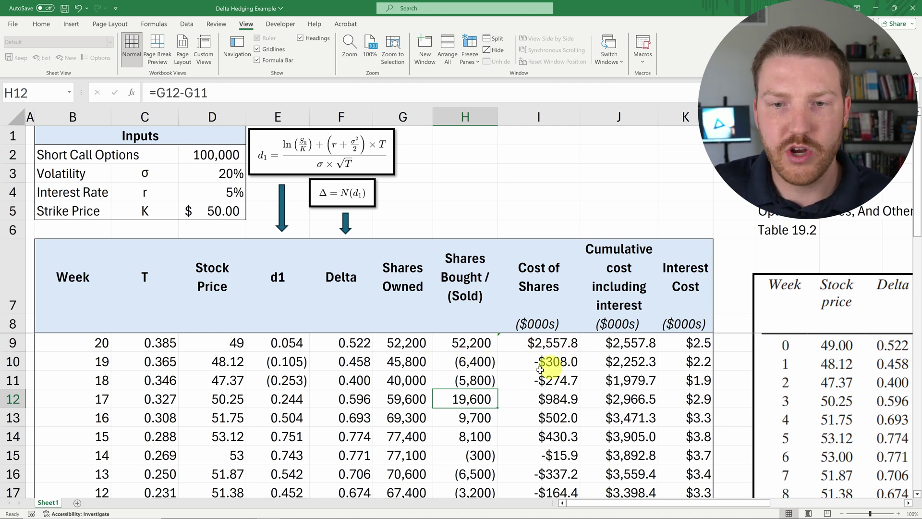
pyautogui.click(553, 343)
pyautogui.click(225, 94)
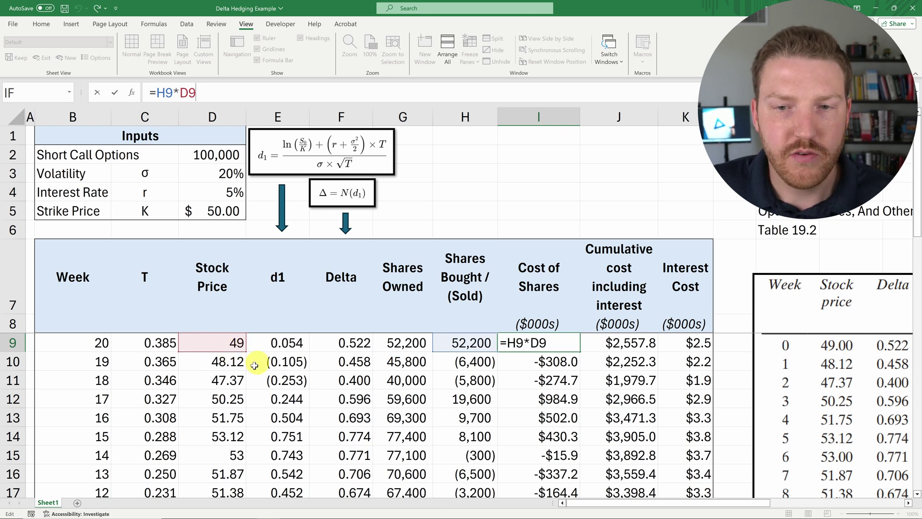
pyautogui.press('Return')
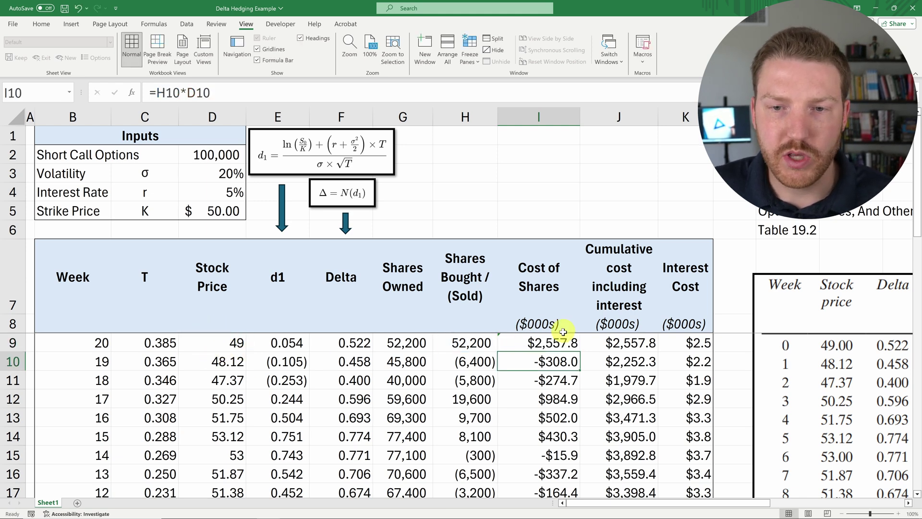
pyautogui.moveTo(686, 504); pyautogui.dragTo(766, 502)
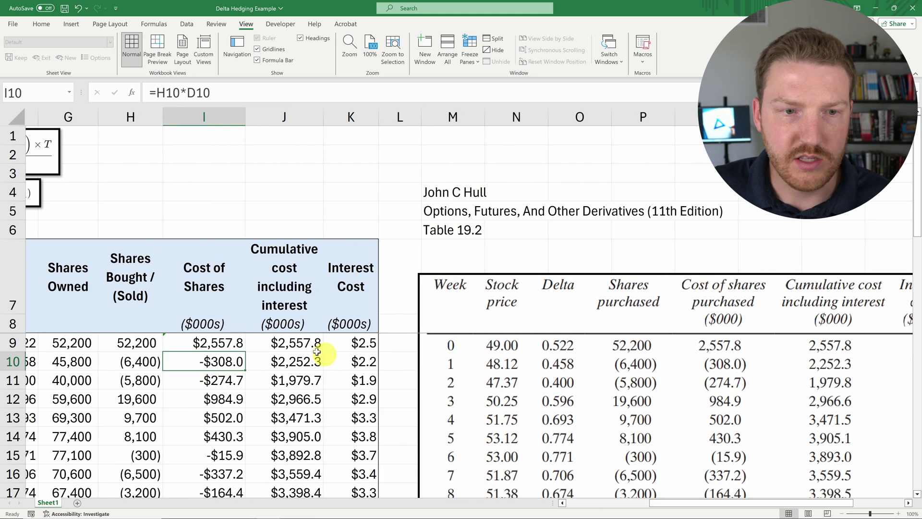
pyautogui.click(230, 345)
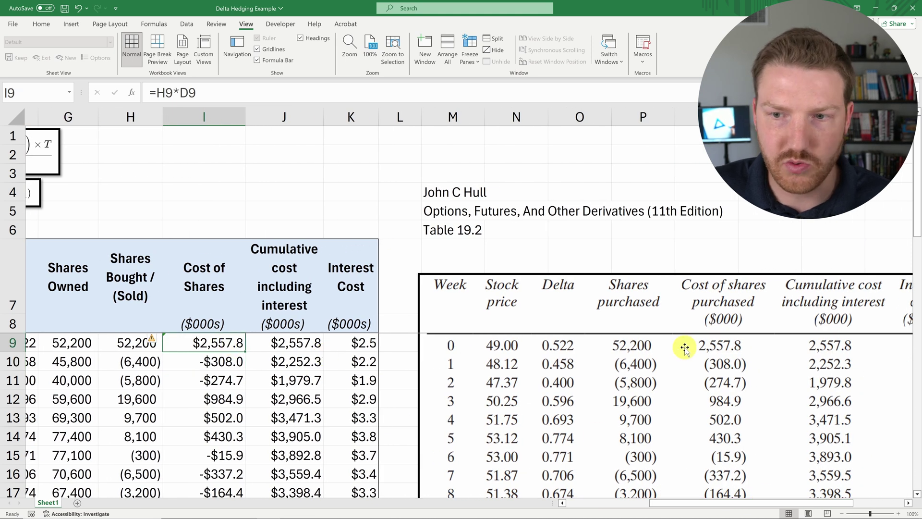
pyautogui.click(219, 362)
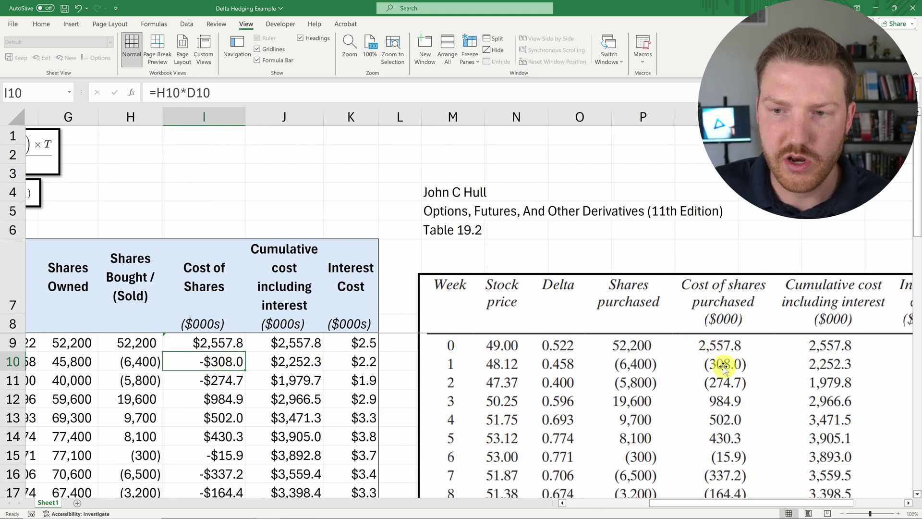
pyautogui.moveTo(679, 503); pyautogui.dragTo(535, 504)
pyautogui.moveTo(536, 259); pyautogui.dragTo(539, 454)
pyautogui.click(538, 309)
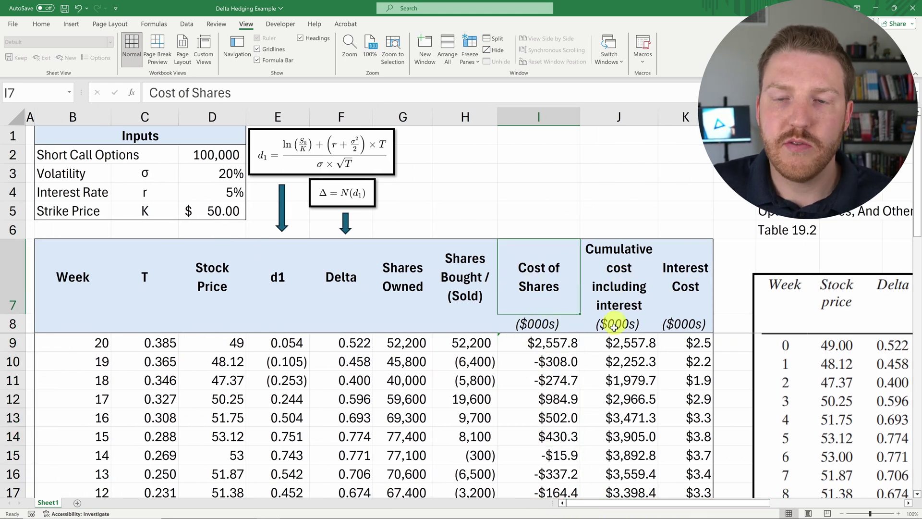
pyautogui.click(620, 302)
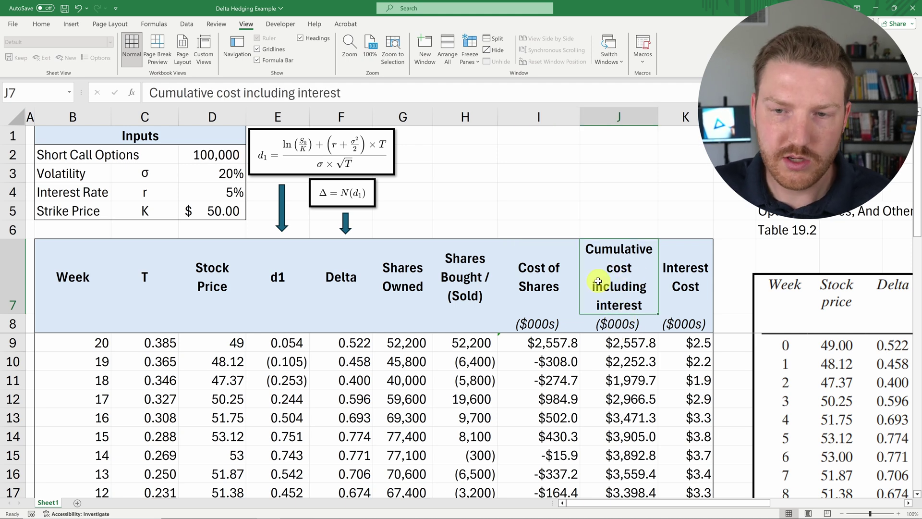
pyautogui.press('Down')
pyautogui.press('Down')
pyautogui.press('Down')
pyautogui.press('Down')
pyautogui.moveTo(680, 271); pyautogui.dragTo(687, 449)
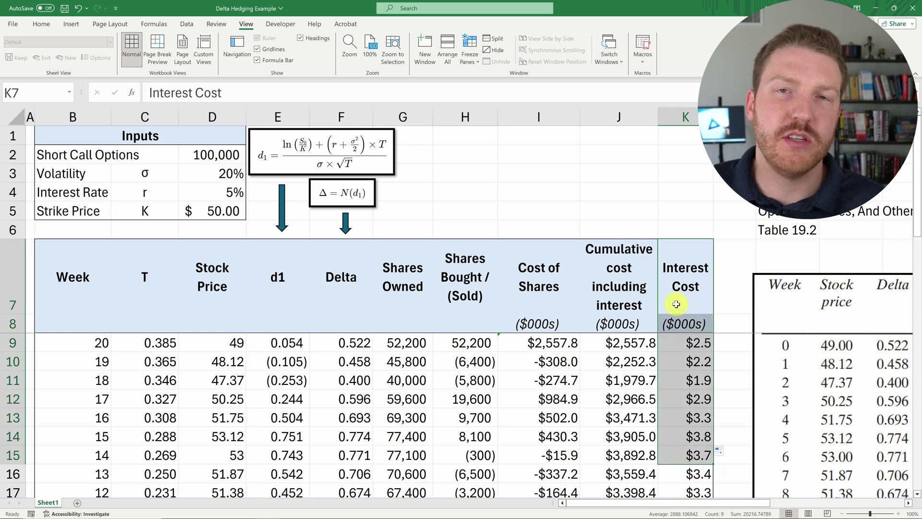
pyautogui.doubleClick(475, 298)
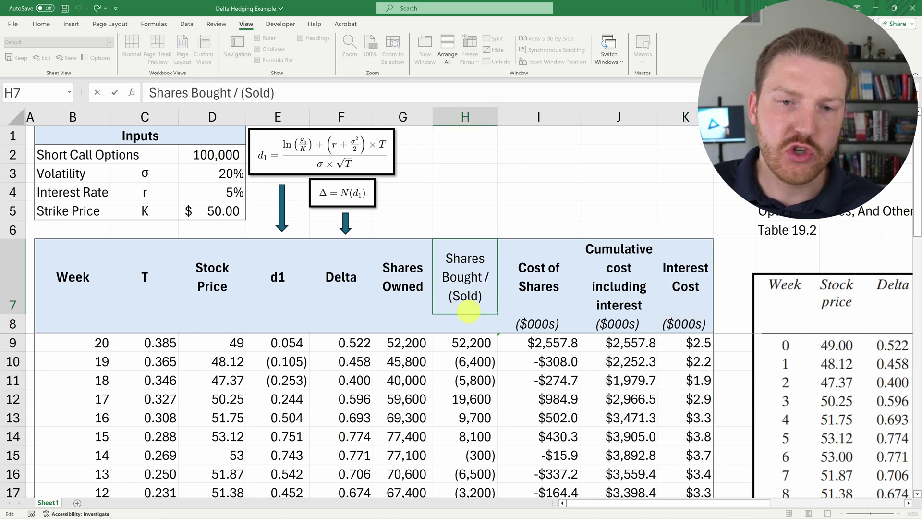
pyautogui.press('Escape')
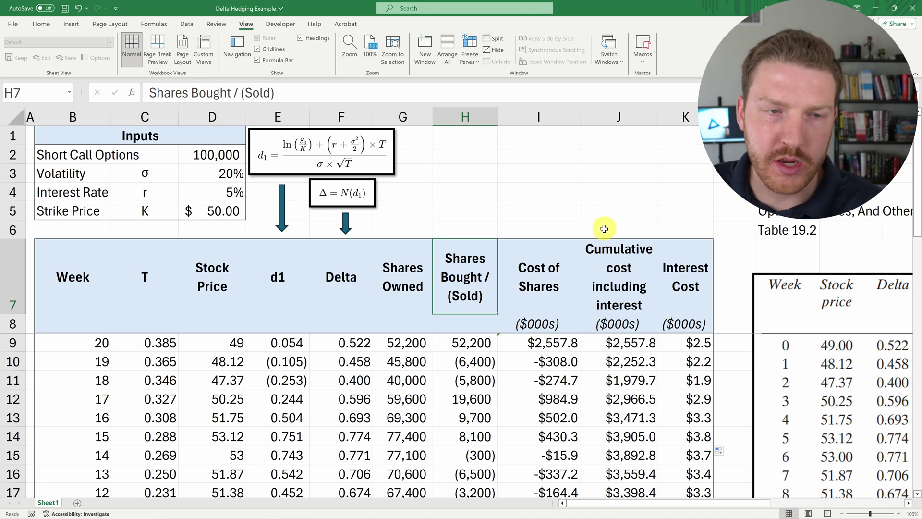
pyautogui.moveTo(65, 190); pyautogui.dragTo(202, 188)
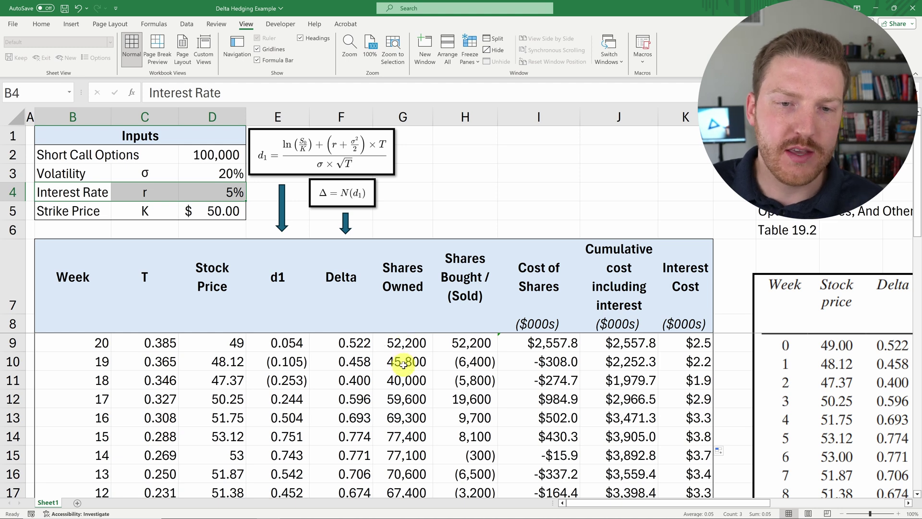
pyautogui.moveTo(406, 343); pyautogui.dragTo(412, 366)
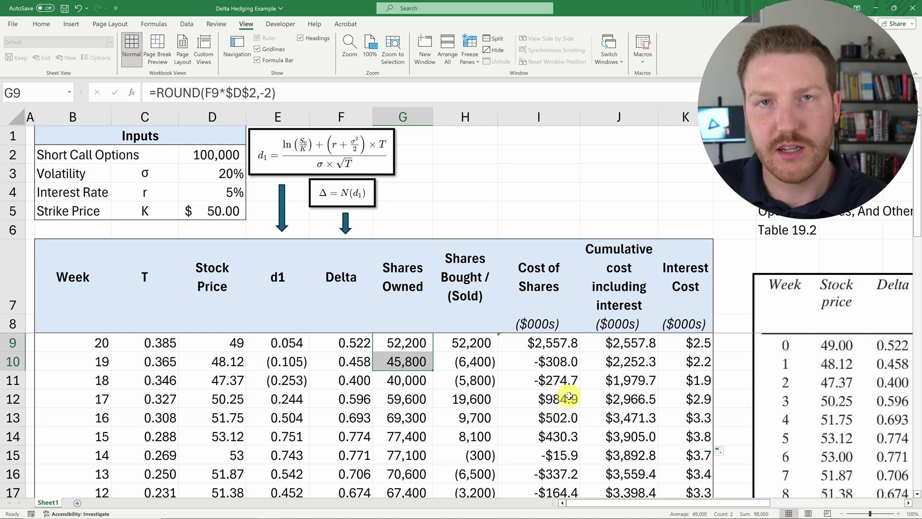
pyautogui.moveTo(697, 344); pyautogui.dragTo(699, 437)
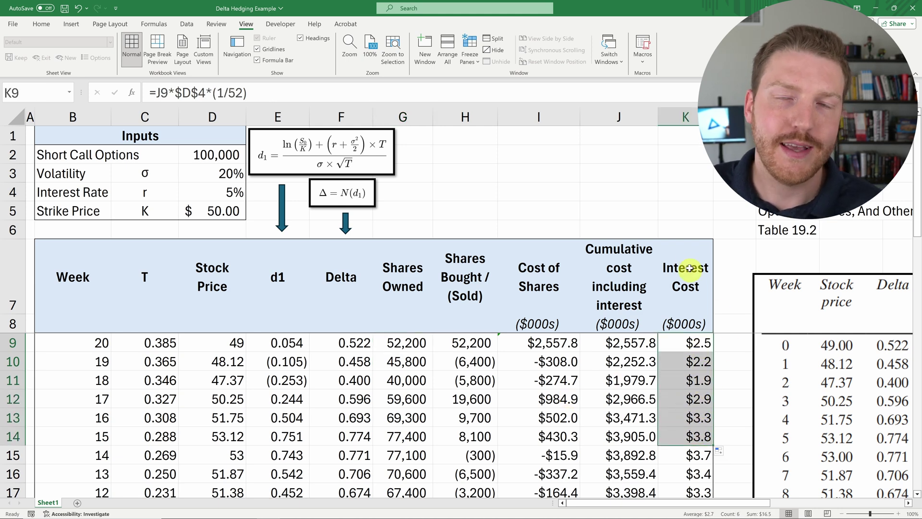
pyautogui.click(684, 252)
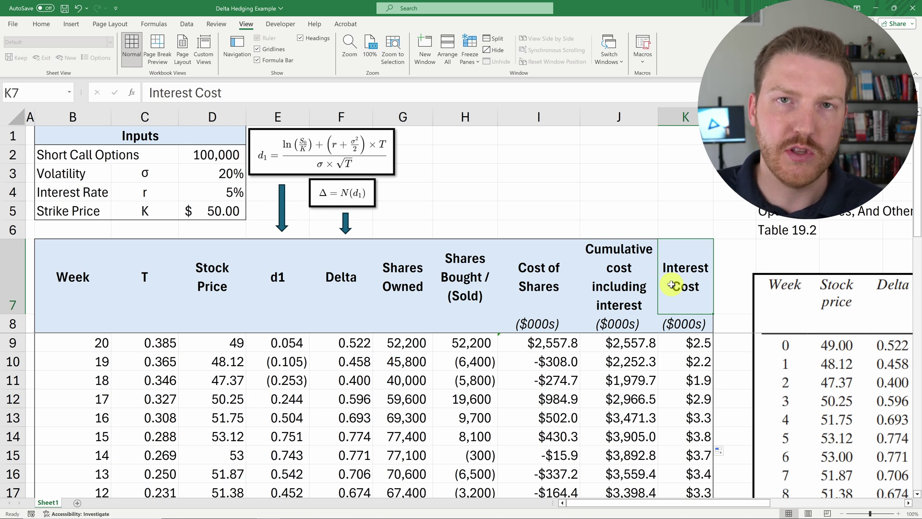
pyautogui.click(639, 298)
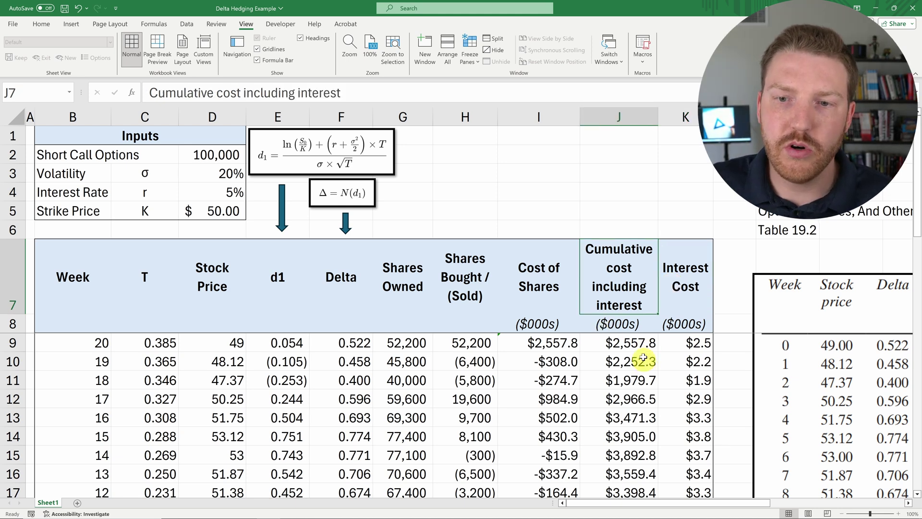
pyautogui.click(641, 342)
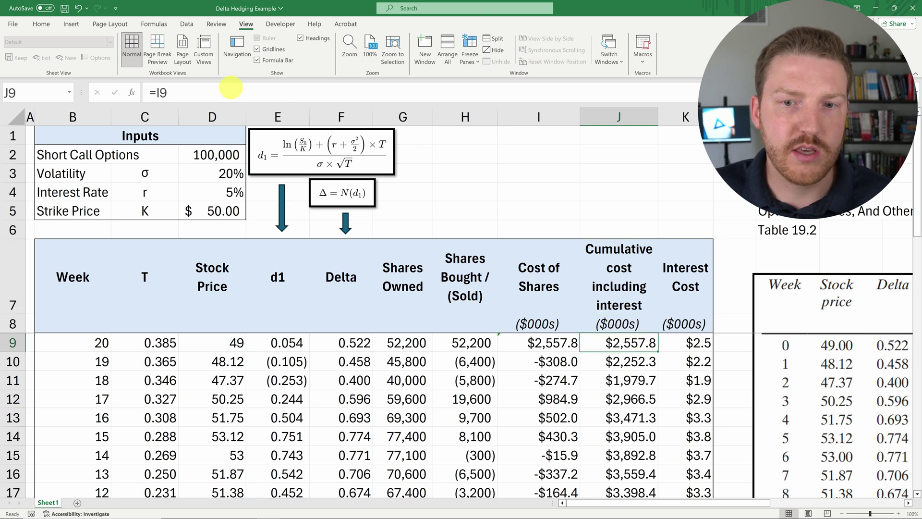
pyautogui.click(216, 90)
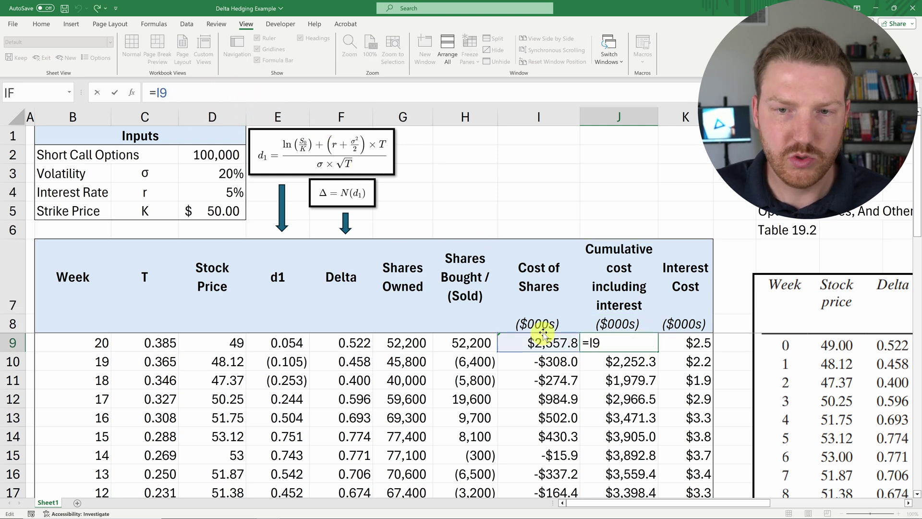
pyautogui.press('Return')
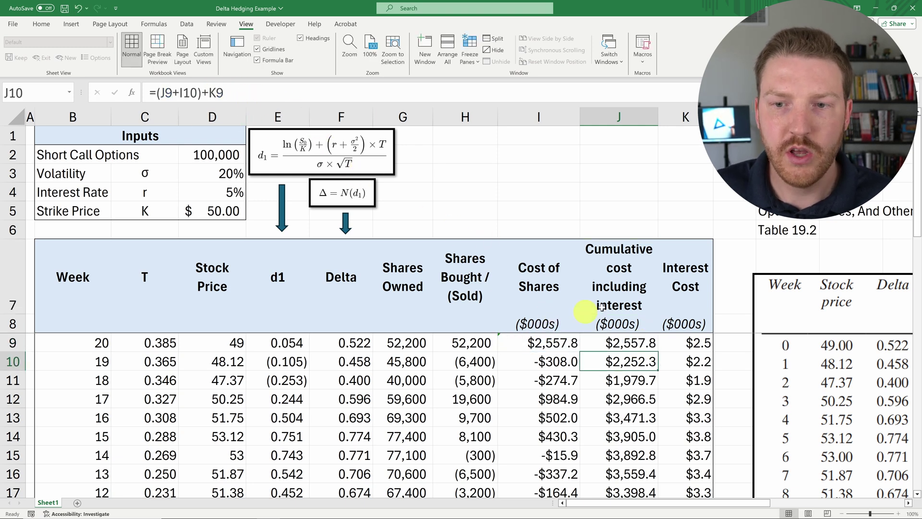
pyautogui.click(639, 344)
pyautogui.click(708, 346)
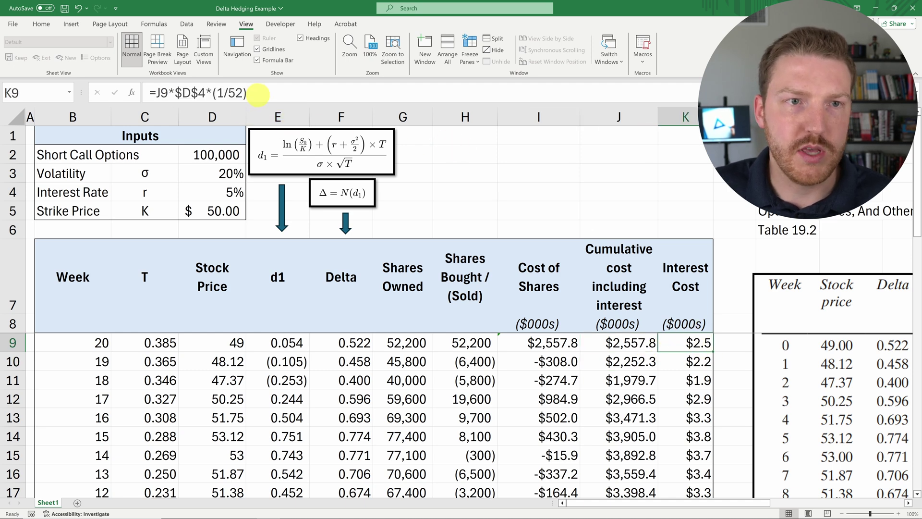
pyautogui.click(251, 93)
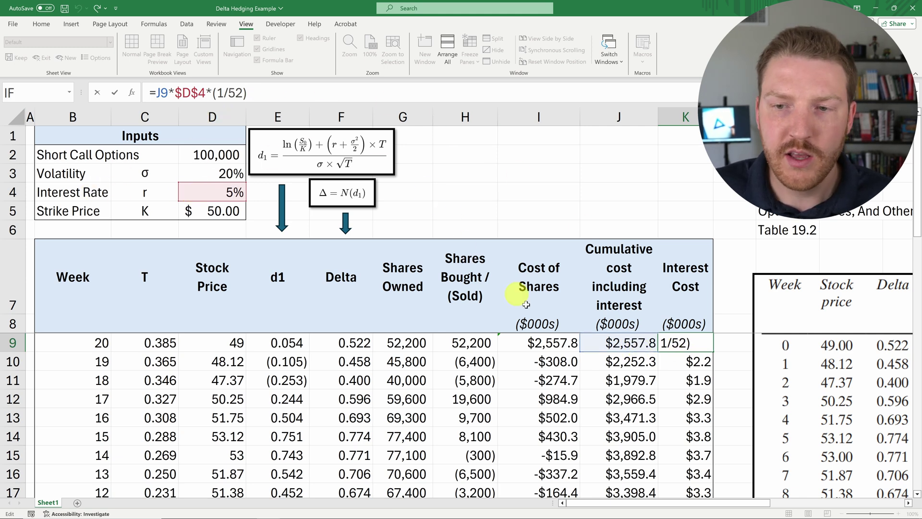
pyautogui.moveTo(157, 92); pyautogui.dragTo(212, 92)
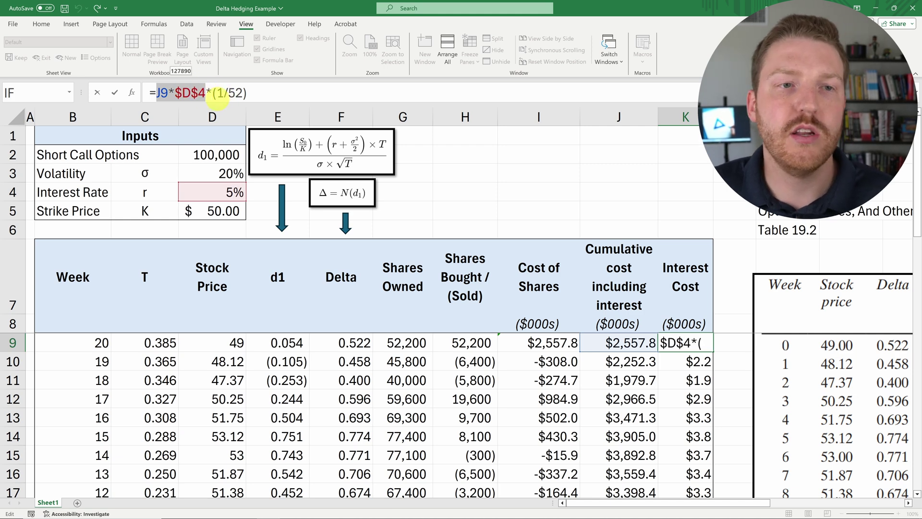
pyautogui.click(219, 92)
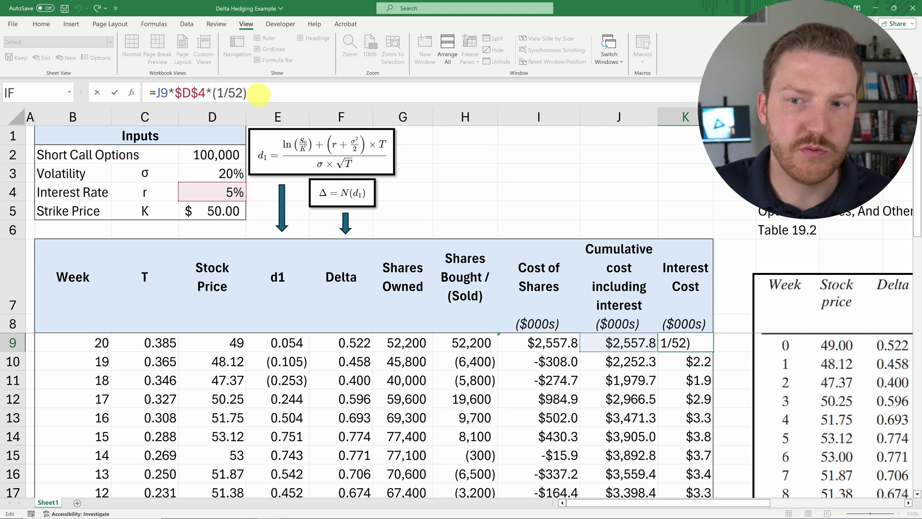
pyautogui.press('Return')
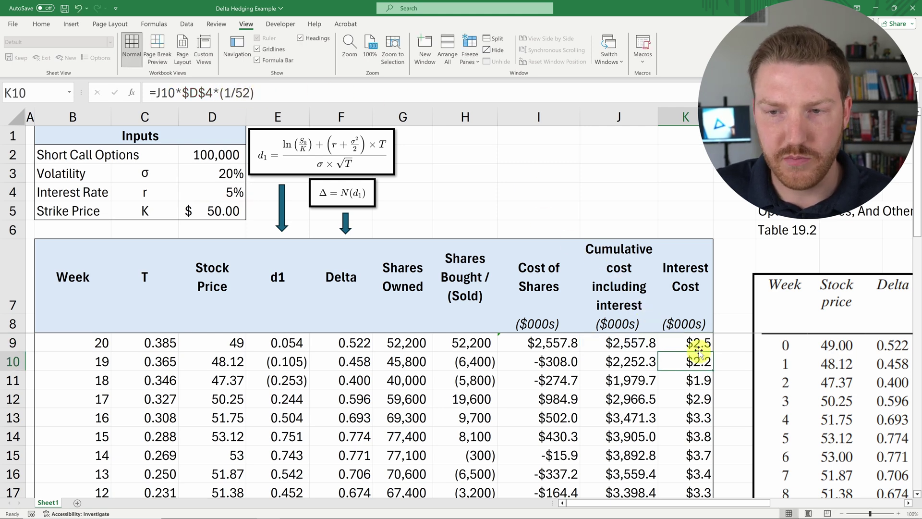
pyautogui.click(699, 345)
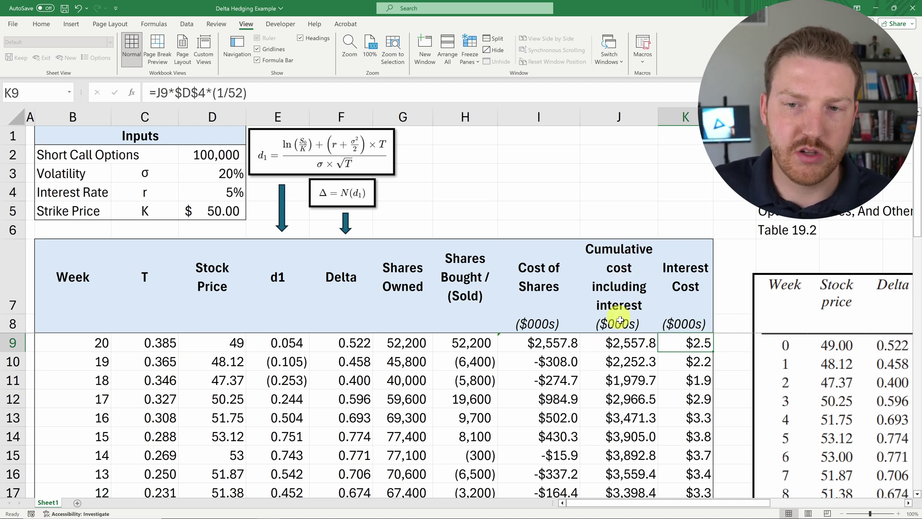
# Enter =(J9+I10)+K9 in J10 and =J10*$D$4*(1/52) in K10.
pyautogui.click(634, 365)
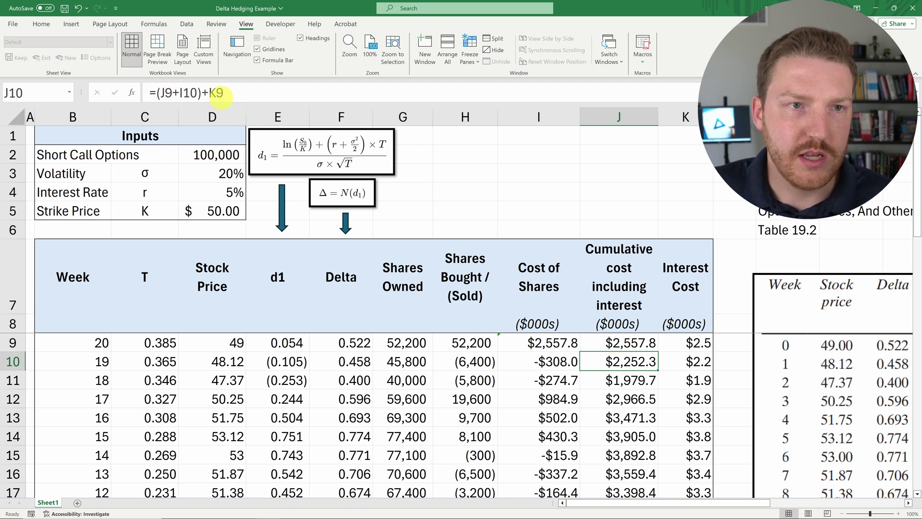
pyautogui.click(226, 93)
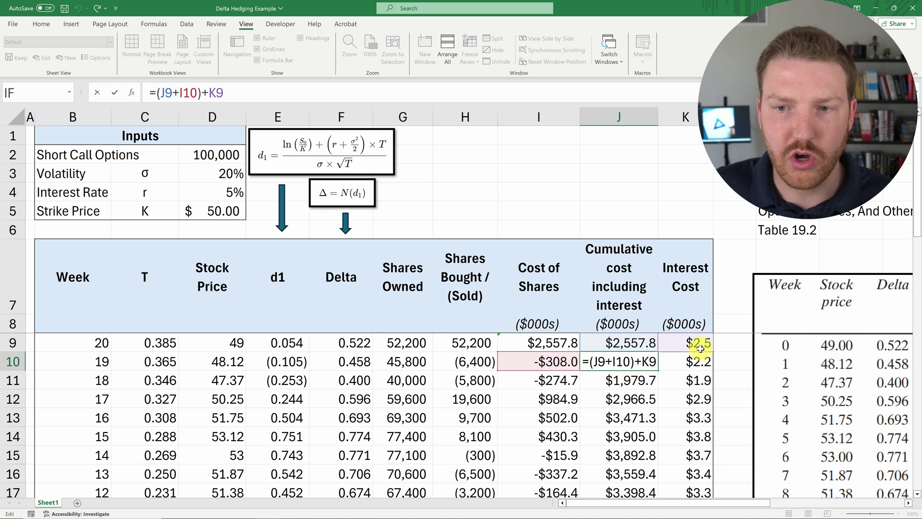
pyautogui.press('Return')
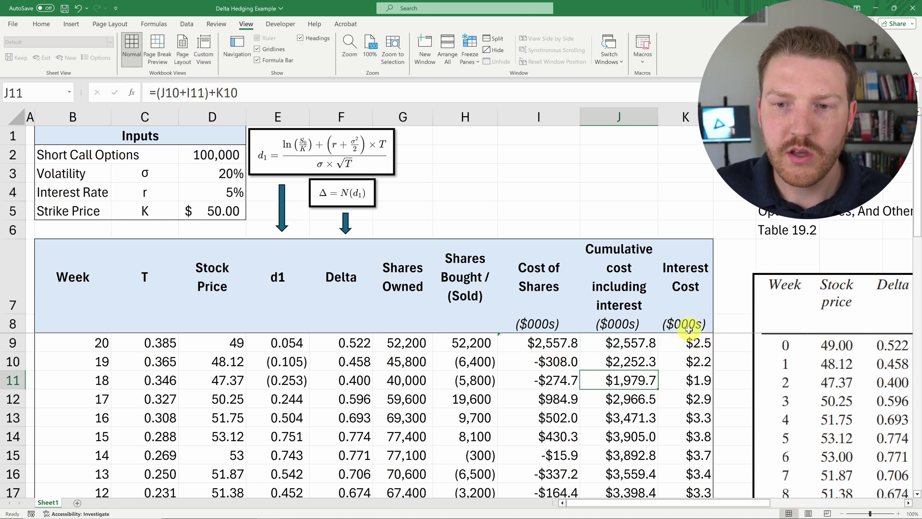
pyautogui.click(622, 362)
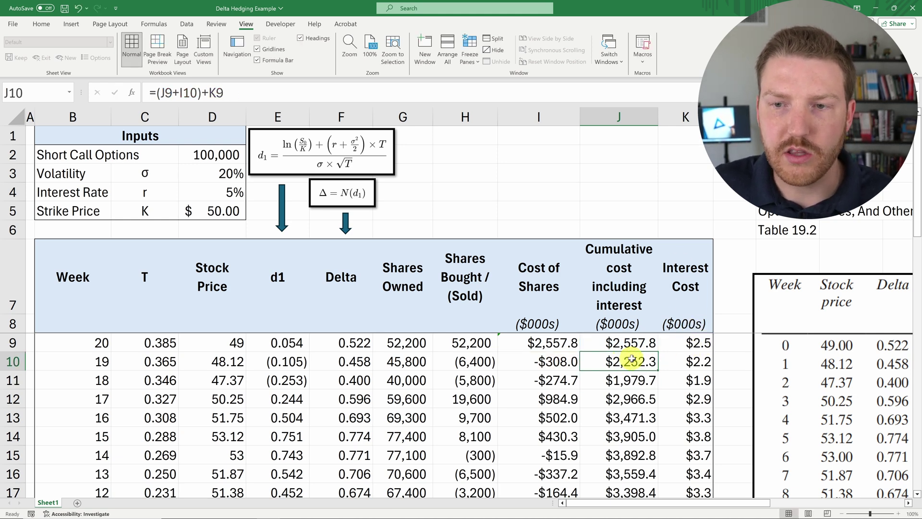
pyautogui.click(692, 362)
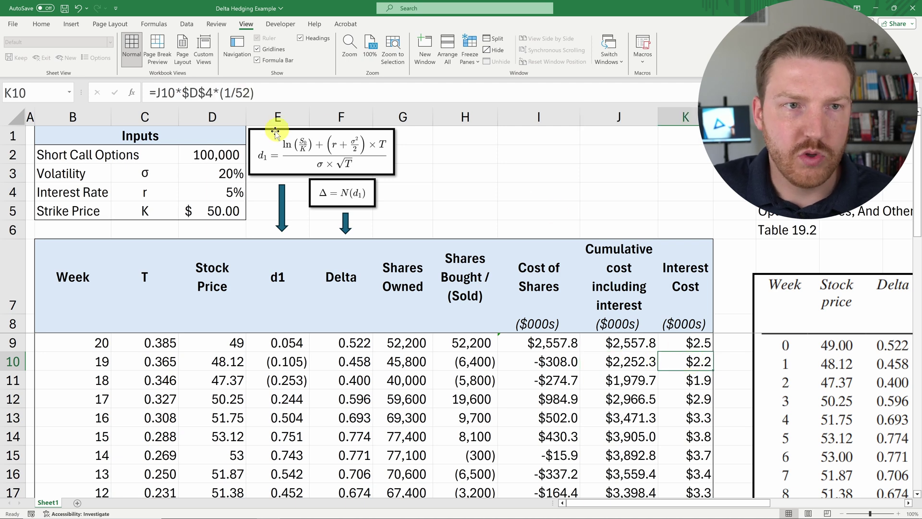
pyautogui.click(269, 92)
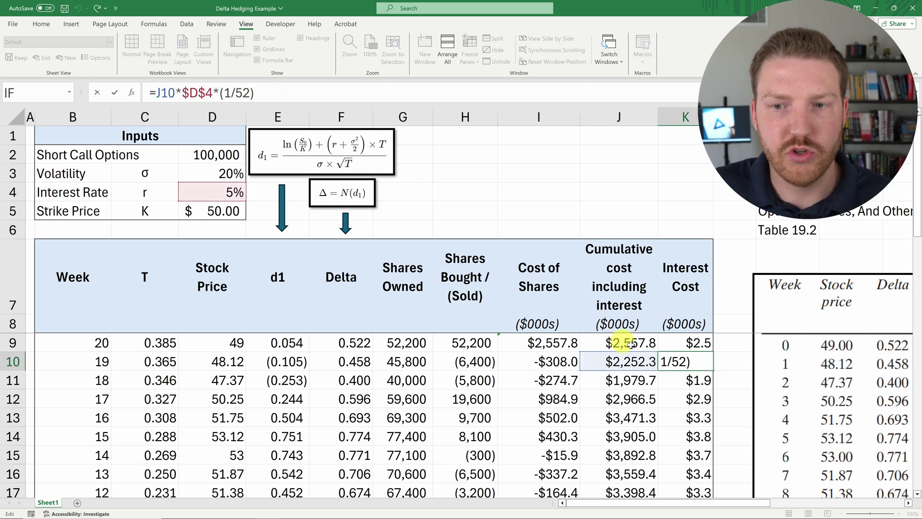
pyautogui.press('Return')
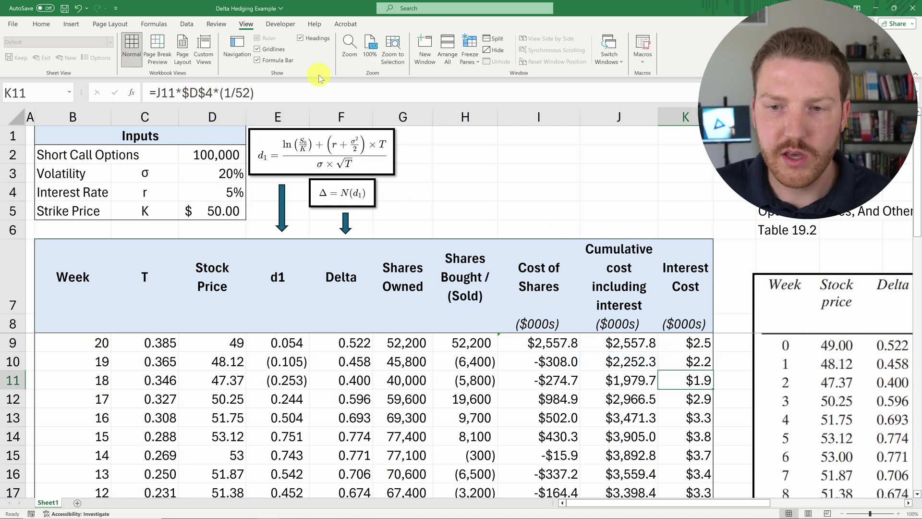
# Fill the J10:K10 cumulative cost and interest formulas down the remaining weeks.
pyautogui.moveTo(634, 363); pyautogui.dragTo(703, 437)
pyautogui.click(682, 361)
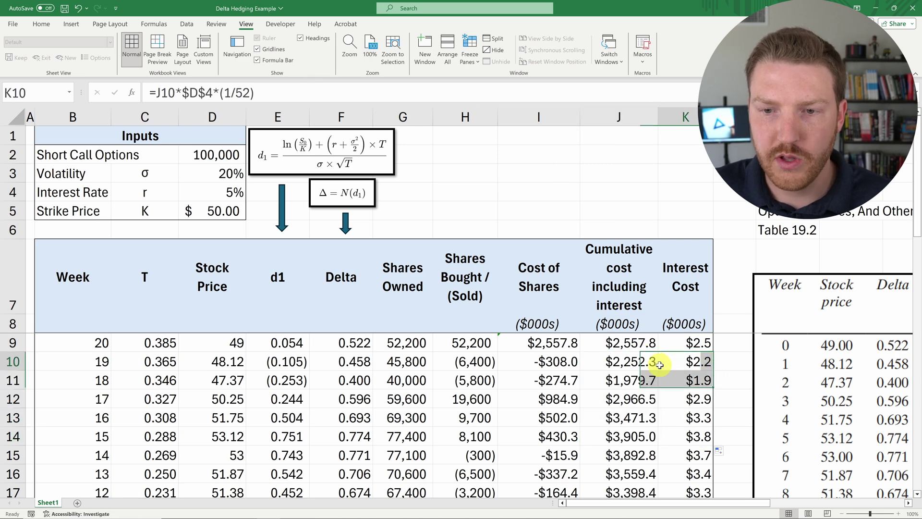
pyautogui.scroll(-3, 674, 374)
pyautogui.scroll(3, 674, 374)
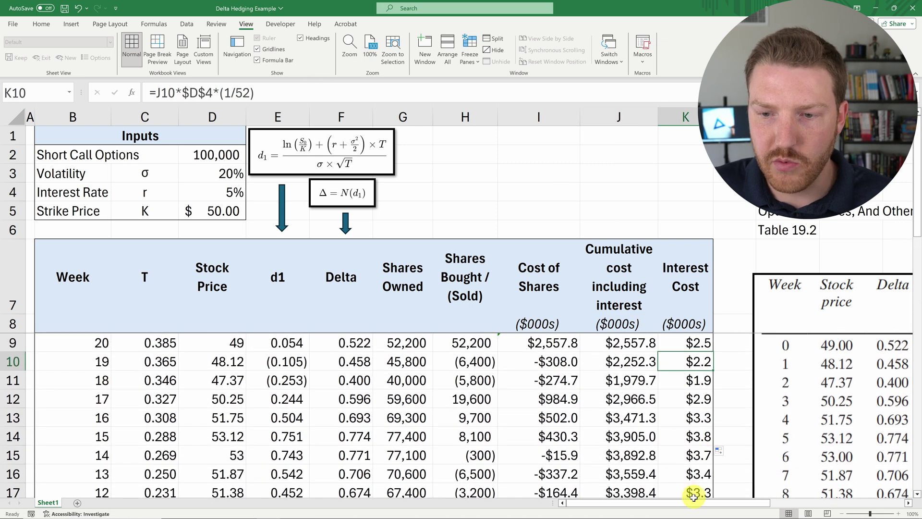
# Scroll right to Hull's Table 19.2 and compare J11's $1,979.7 with the book's 1,979.8.
pyautogui.moveTo(711, 503); pyautogui.dragTo(810, 492)
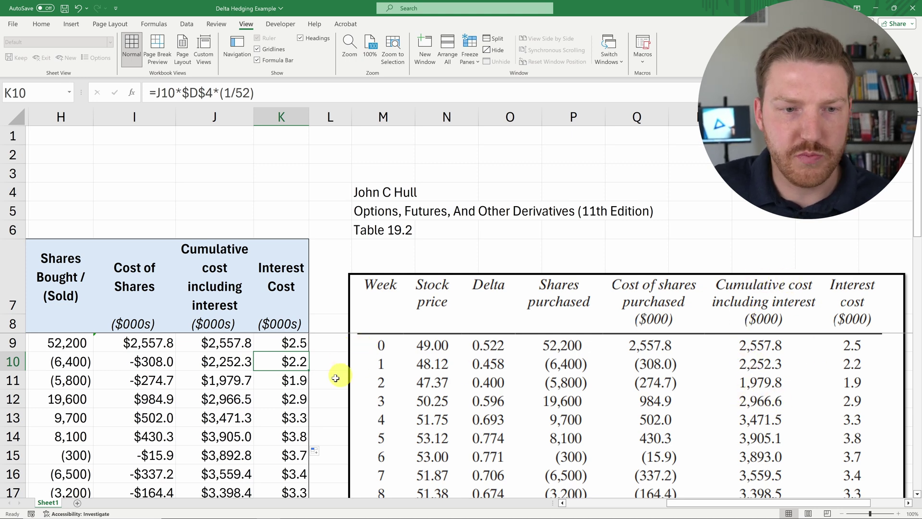
pyautogui.click(244, 380)
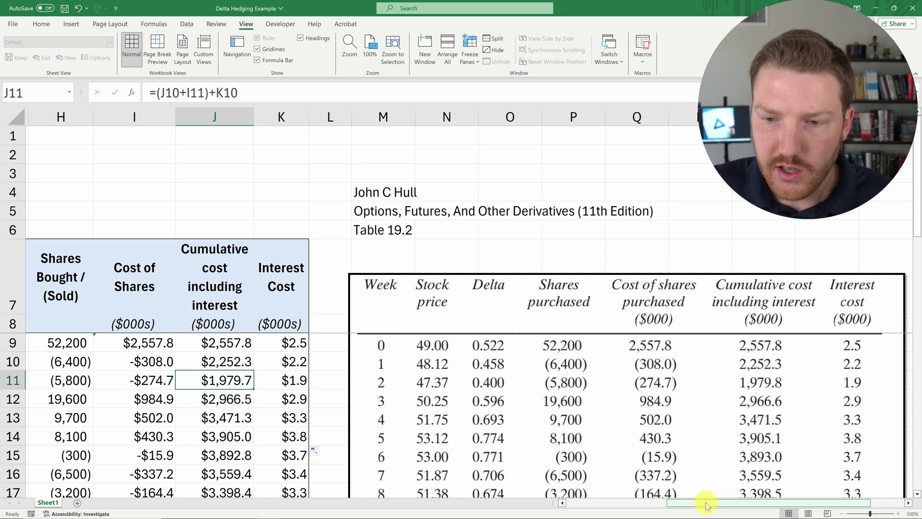
# Scroll back left to show columns A–K with the Inputs block.
pyautogui.moveTo(706, 505); pyautogui.dragTo(443, 463)
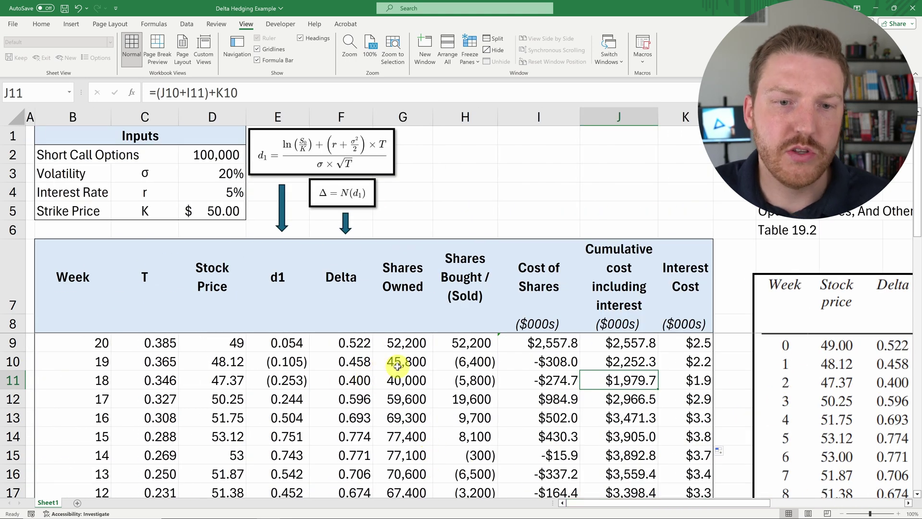